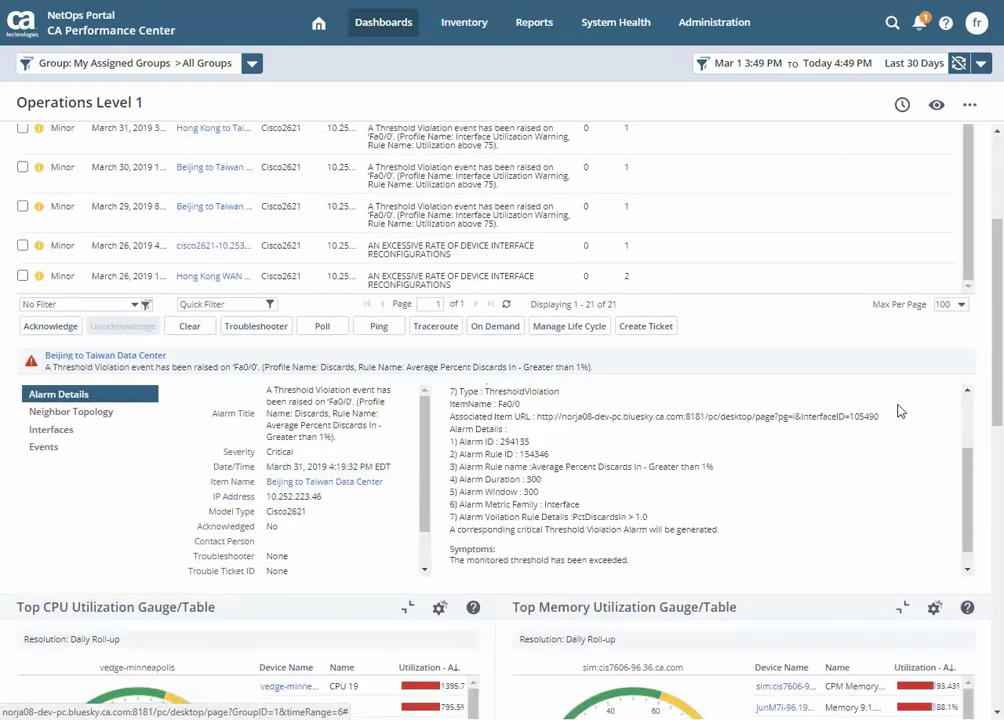
Review the alarm details, neighbor topology and interfaces of the selected critical Beijing to Taiwan Data Center alarm
{"action": "scroll", "coordinate": [899, 410], "scroll_direction": "down", "scroll_amount": 1}
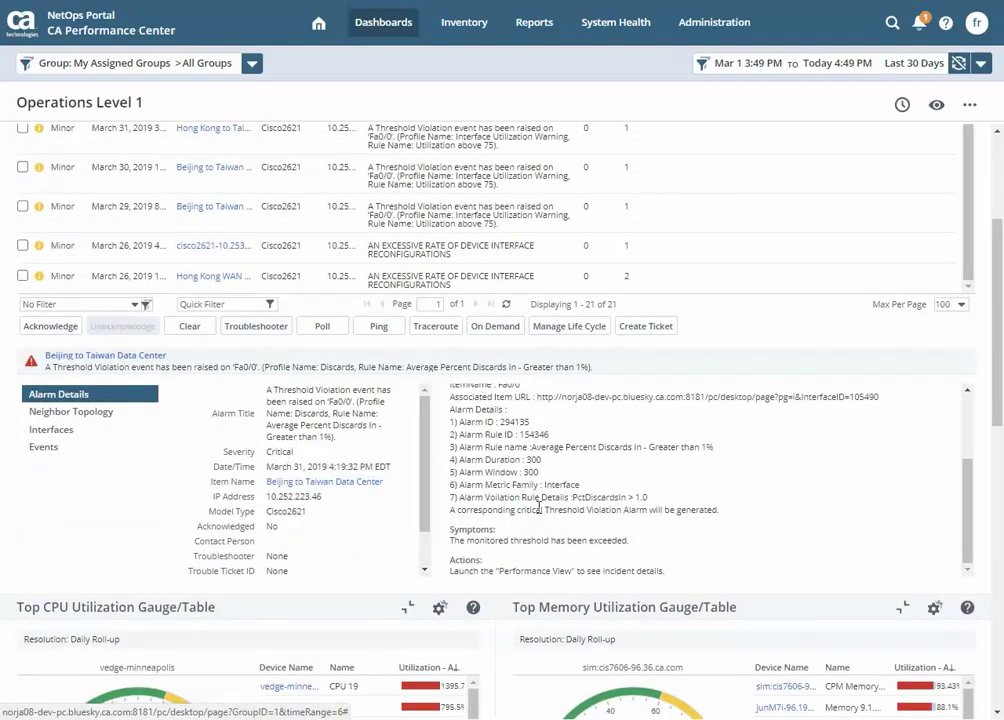
{"action": "scroll", "coordinate": [539, 508], "scroll_direction": "up", "scroll_amount": 3}
{"action": "scroll", "coordinate": [398, 498], "scroll_direction": "up", "scroll_amount": 2}
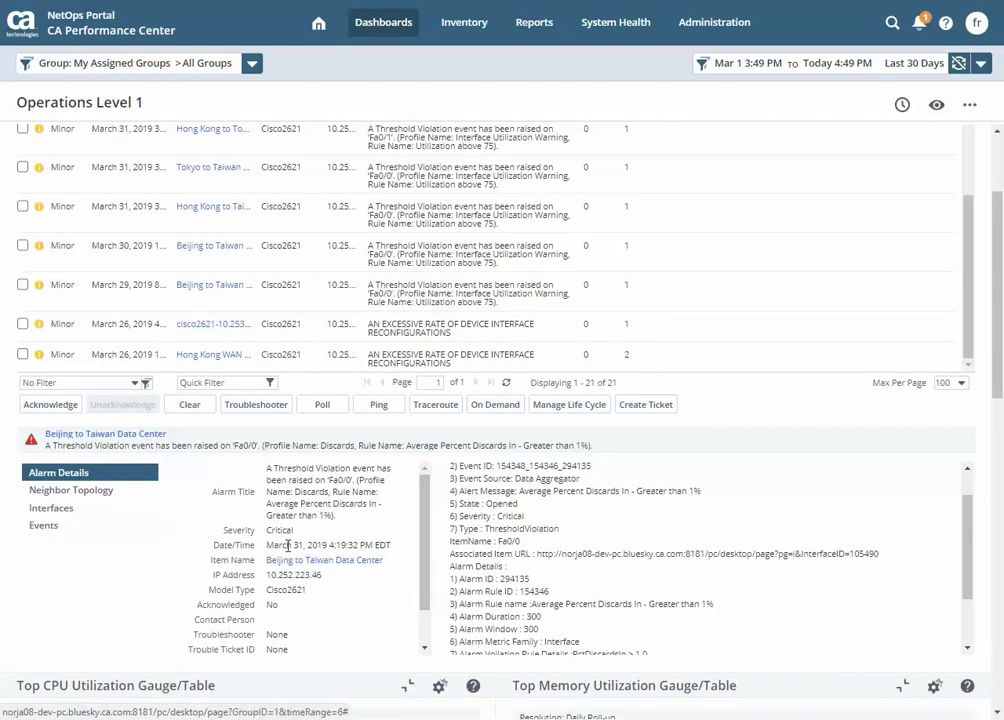
{"action": "left_click", "coordinate": [90, 491]}
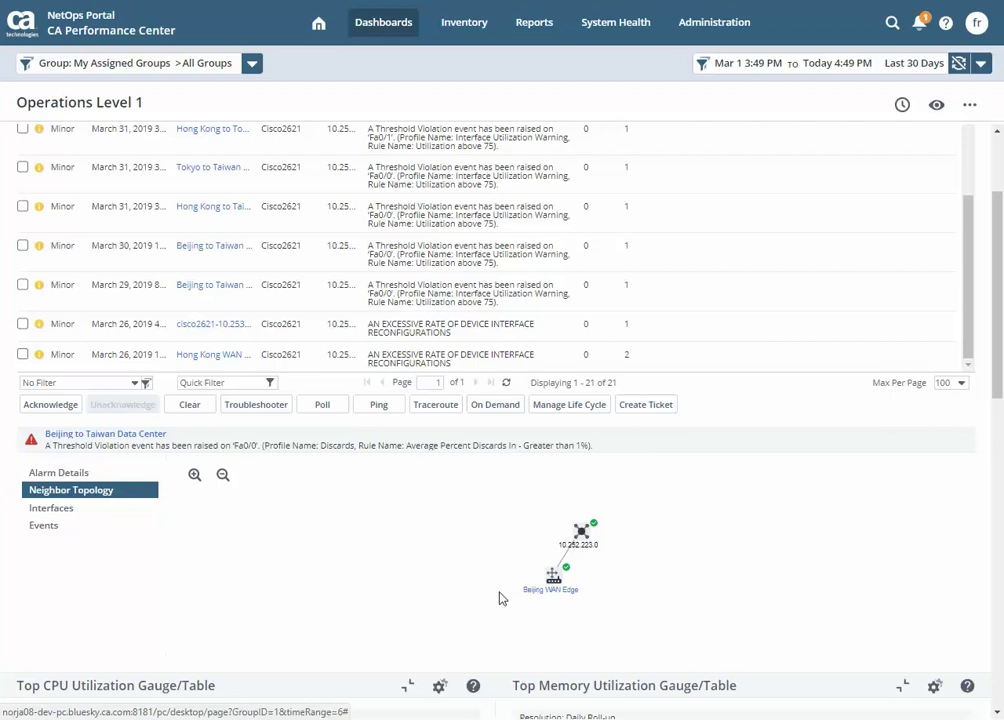
{"action": "left_click", "coordinate": [60, 508]}
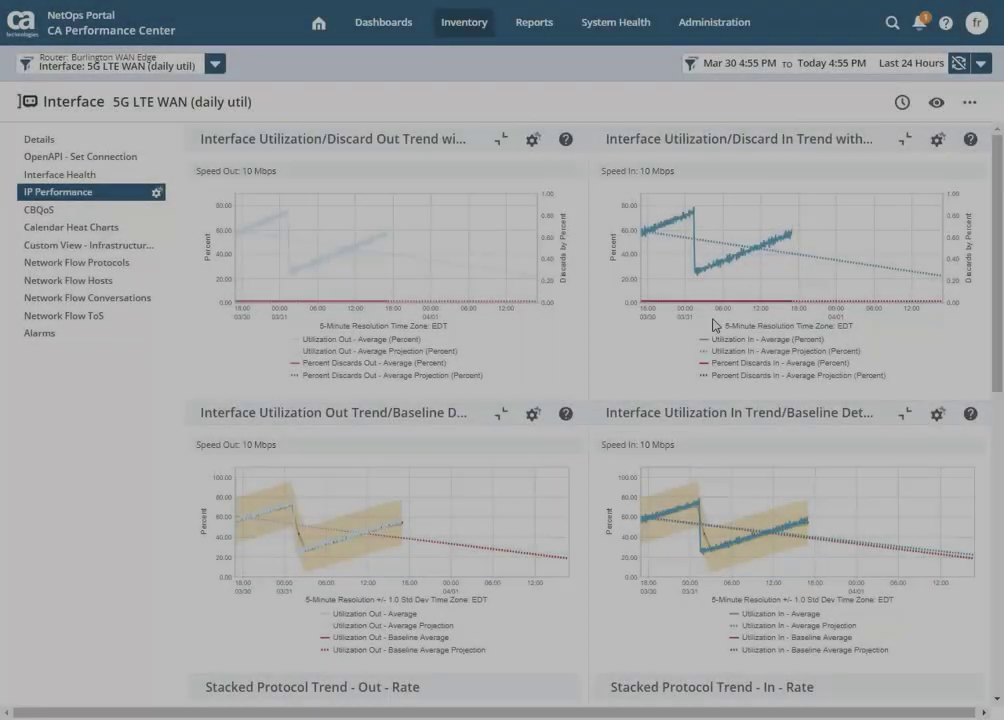
Examine the IP Performance and Network Flow ToS views of the 5G LTE WAN (daily util) interface
{"action": "scroll", "coordinate": [735, 466], "scroll_direction": "down", "scroll_amount": 5}
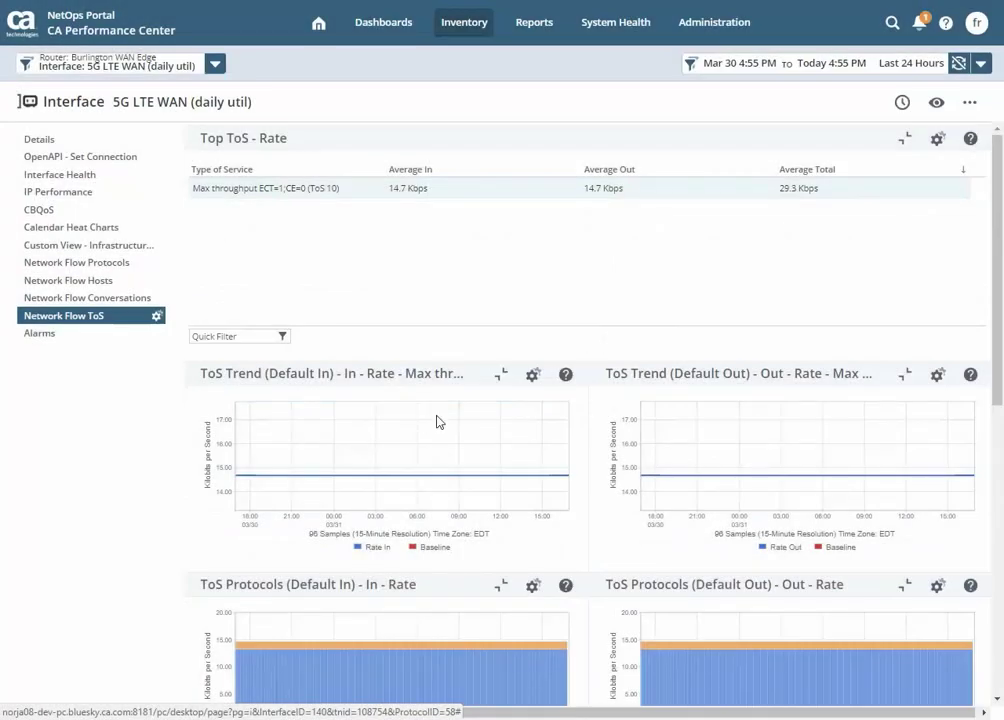
{"action": "scroll", "coordinate": [448, 464], "scroll_direction": "down", "scroll_amount": 3}
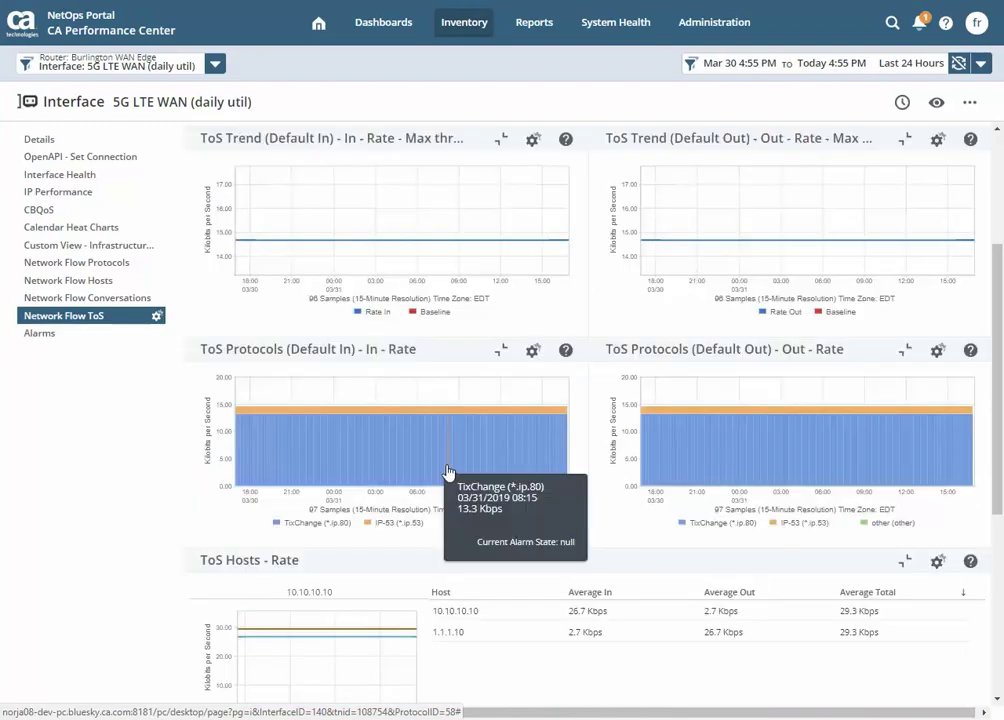
{"action": "scroll", "coordinate": [448, 471], "scroll_direction": "down", "scroll_amount": 3}
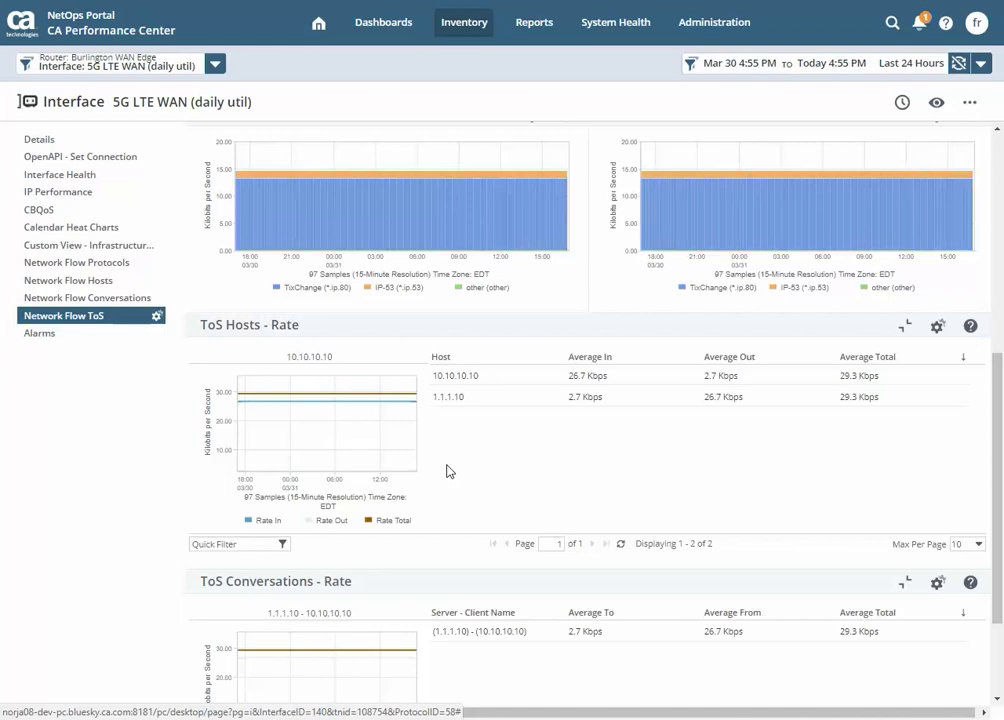
{"action": "scroll", "coordinate": [448, 471], "scroll_direction": "down", "scroll_amount": 2}
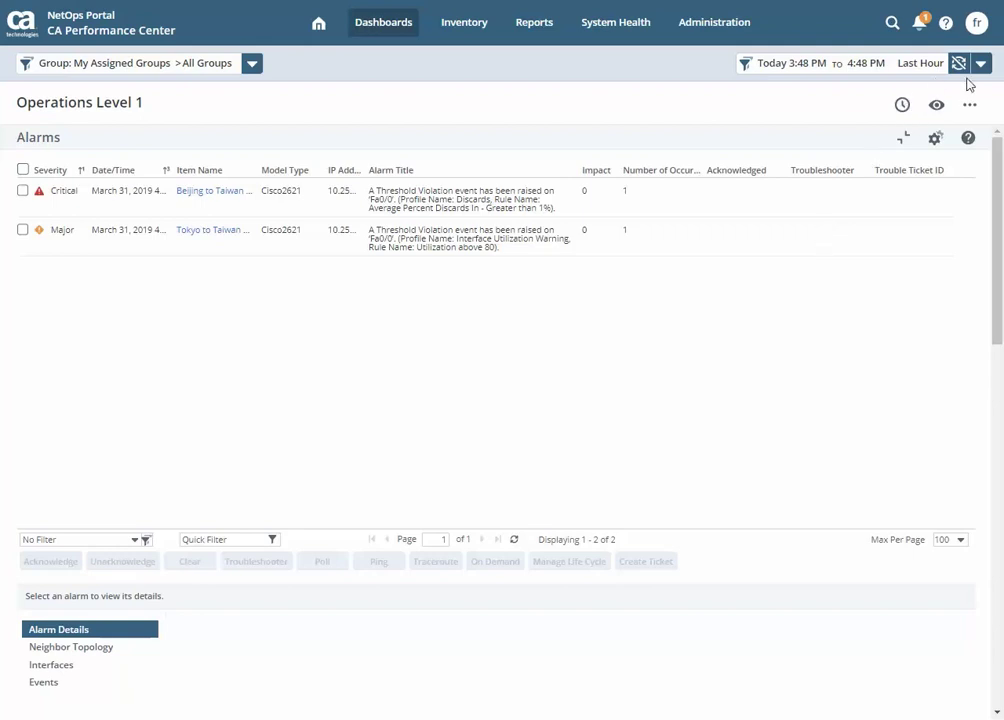
{"action": "mouse_move", "coordinate": [562, 20]}
{"action": "mouse_move", "coordinate": [371, 30]}
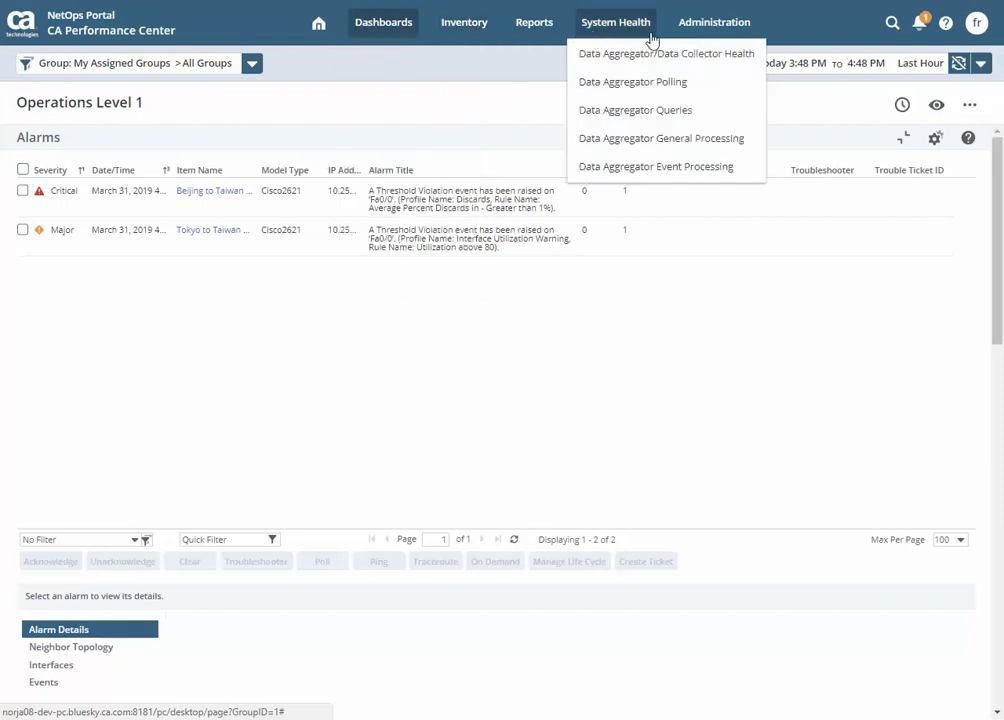
{"action": "mouse_move", "coordinate": [636, 34]}
{"action": "mouse_move", "coordinate": [466, 27]}
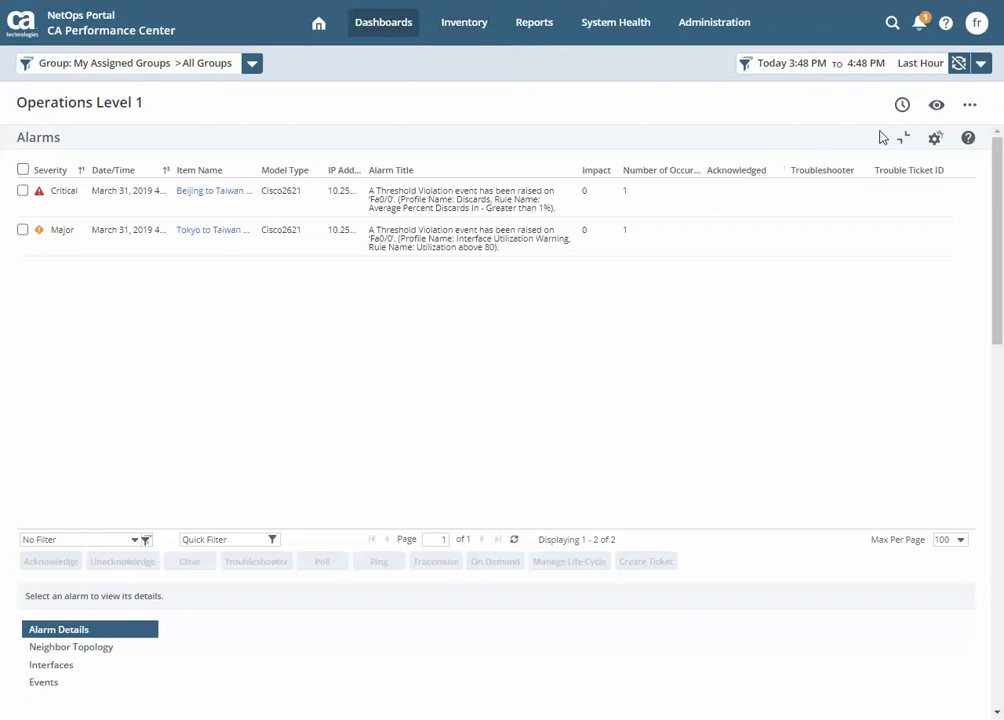
Set the Operations Level 1 dashboard's time range to Last 30 Days
{"action": "left_click", "coordinate": [979, 65]}
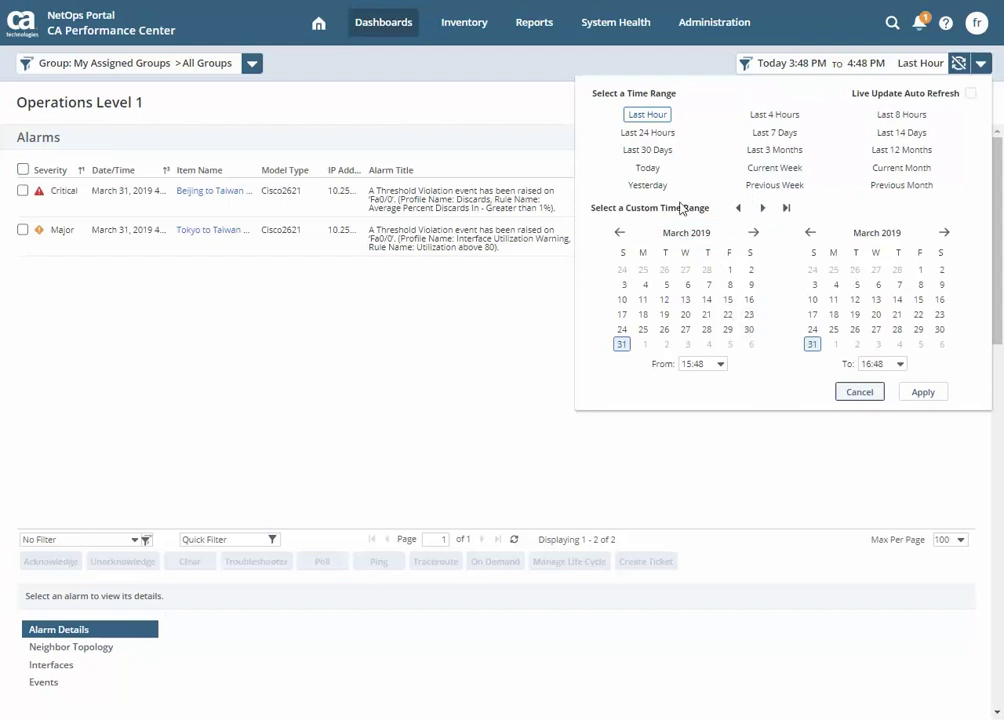
{"action": "left_click", "coordinate": [647, 149]}
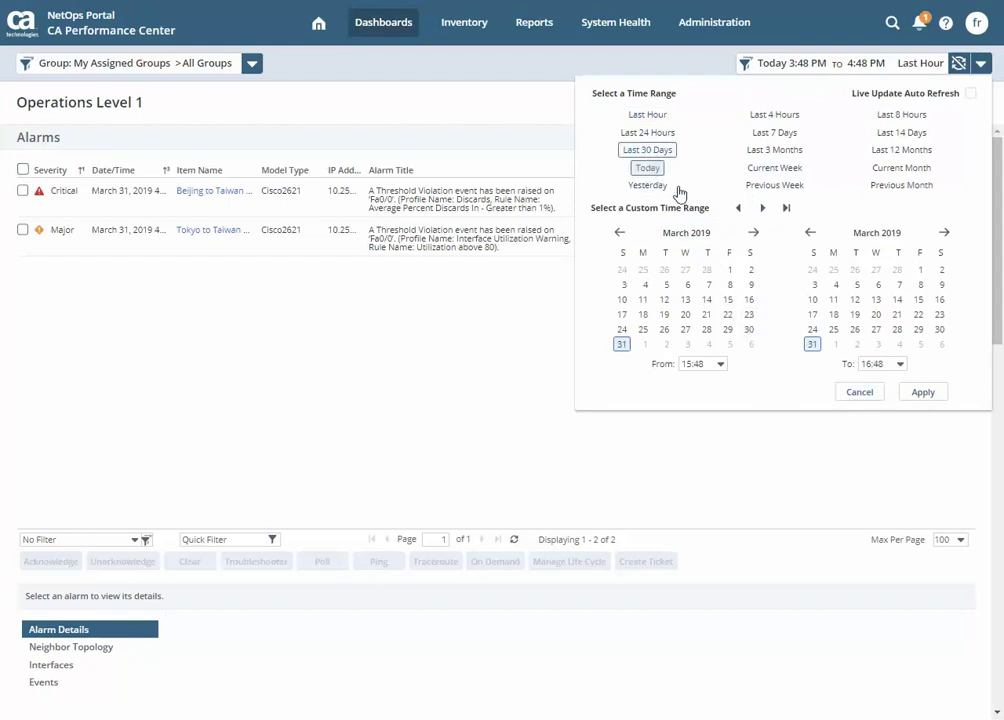
{"action": "left_click", "coordinate": [920, 392]}
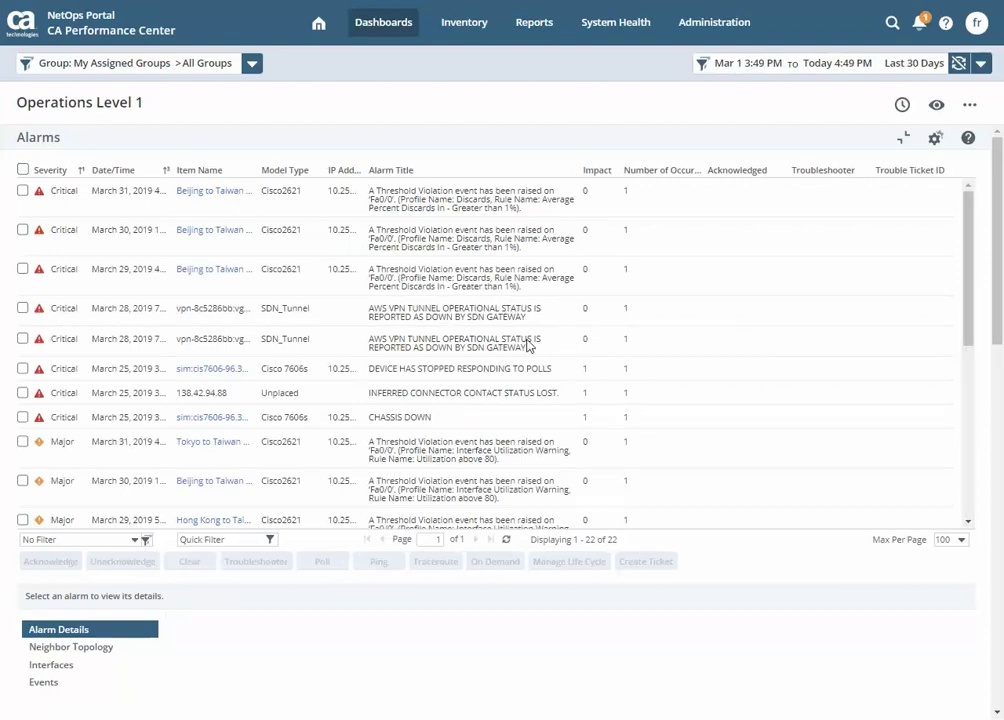
Look through the dashboard's alarm list, CPU and memory utilization gauges, availability and reachability tables, and CPU deviations table
{"action": "scroll", "coordinate": [528, 345], "scroll_direction": "down", "scroll_amount": 10}
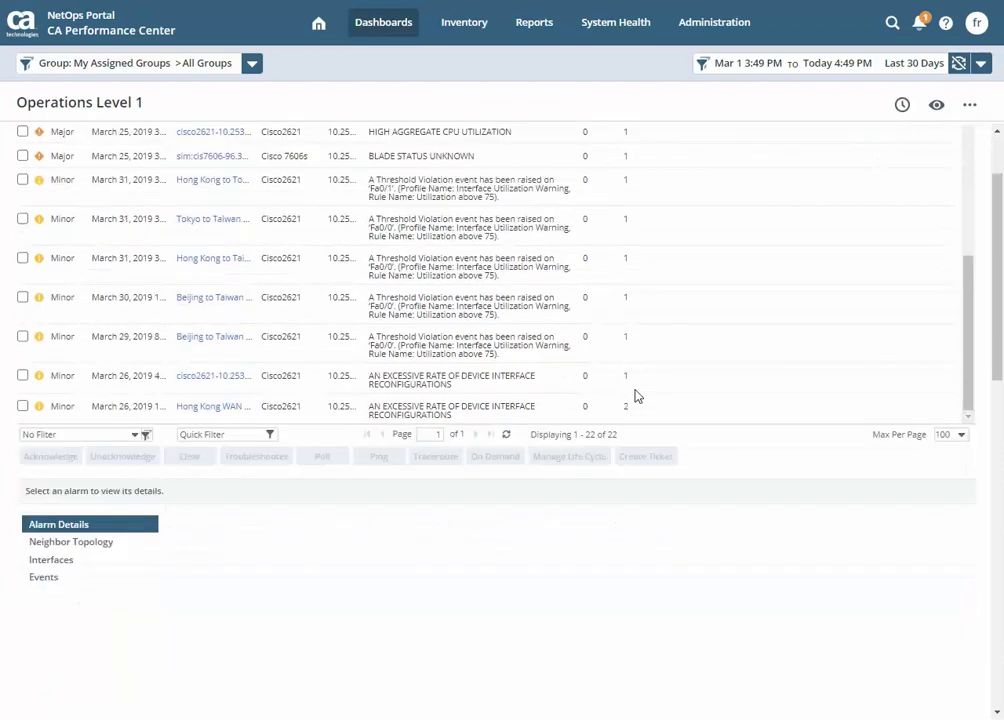
{"action": "scroll", "coordinate": [635, 396], "scroll_direction": "down", "scroll_amount": 10}
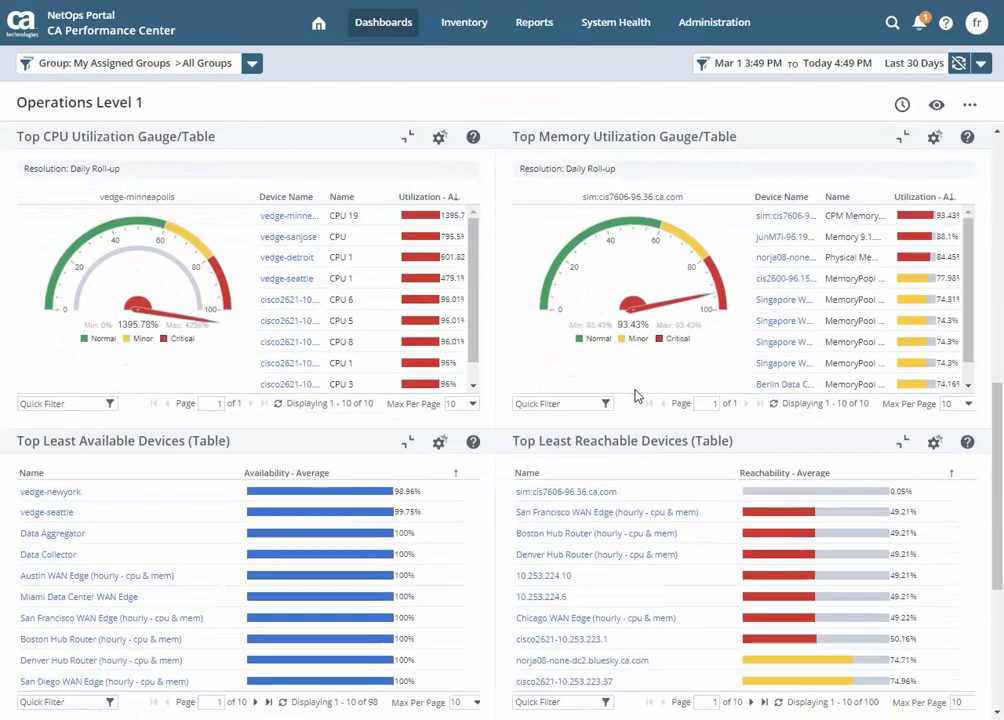
{"action": "left_click", "coordinate": [395, 243]}
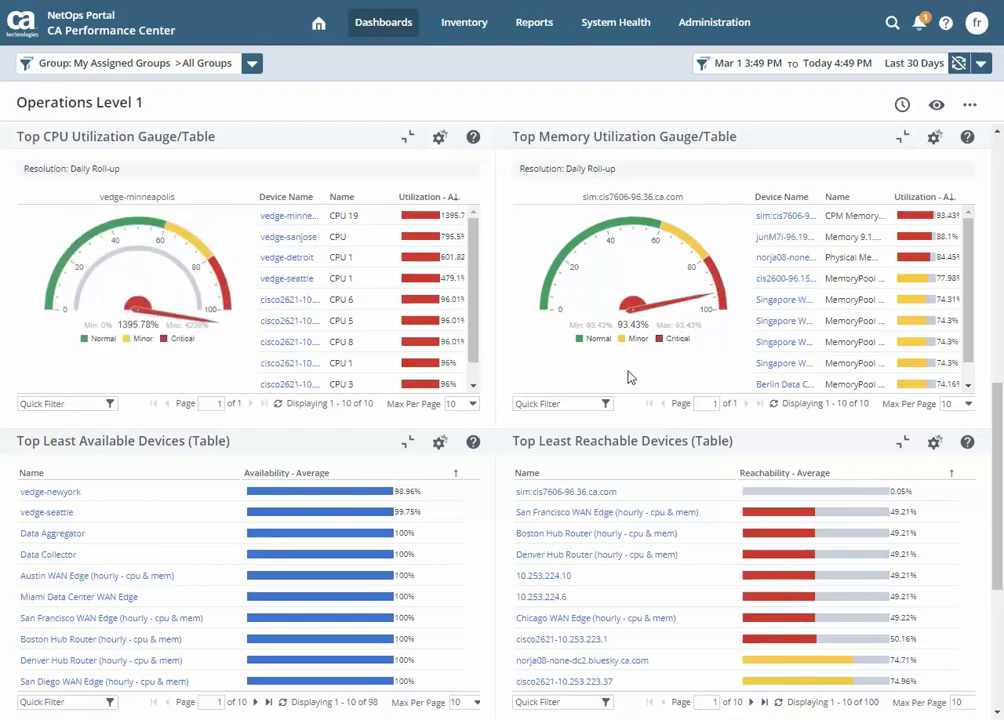
{"action": "scroll", "coordinate": [628, 376], "scroll_direction": "down", "scroll_amount": 1}
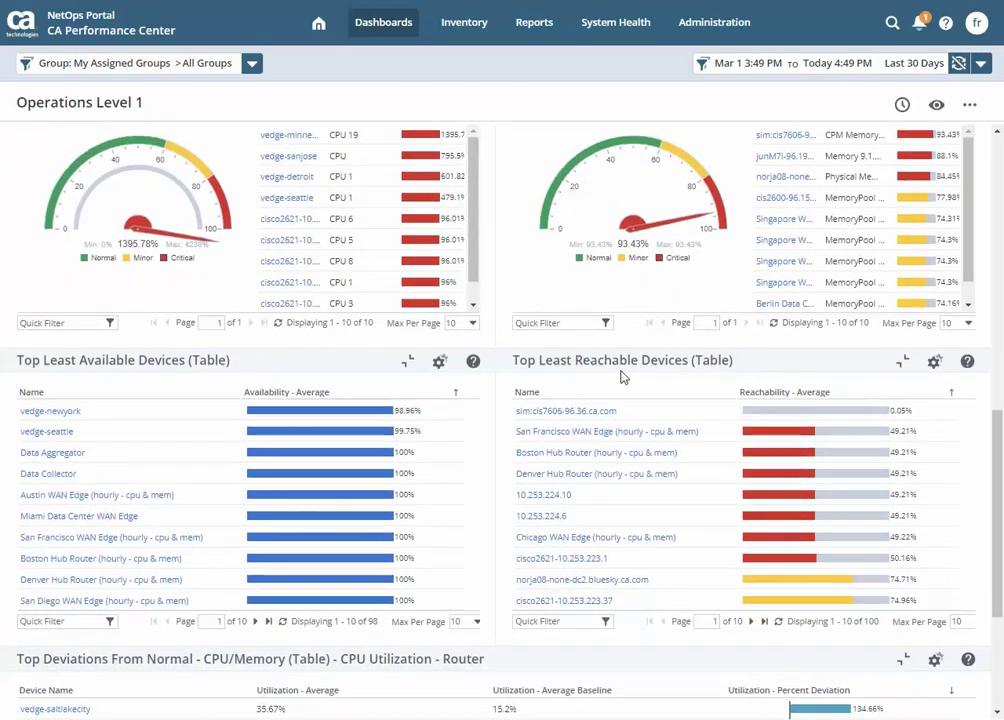
{"action": "scroll", "coordinate": [623, 376], "scroll_direction": "down", "scroll_amount": 1}
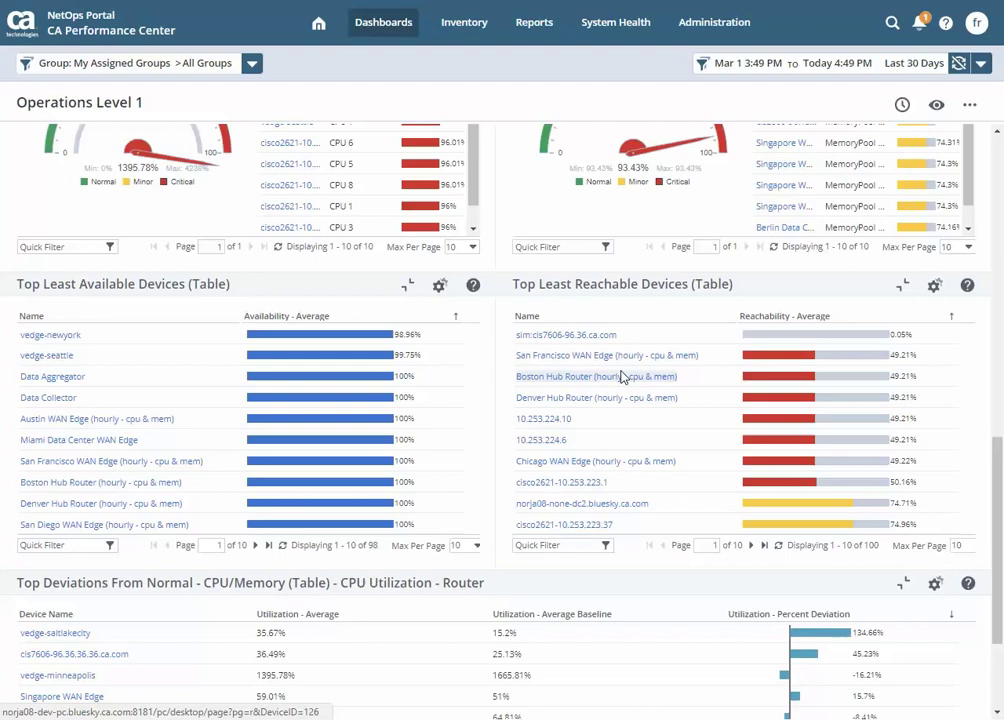
{"action": "scroll", "coordinate": [618, 378], "scroll_direction": "down", "scroll_amount": 2}
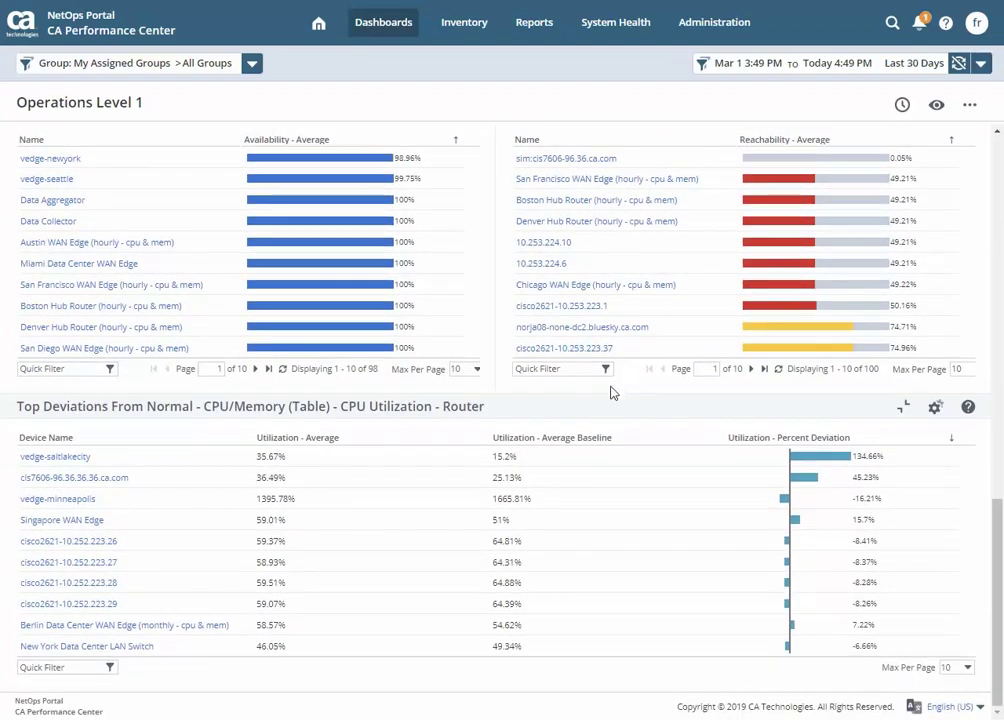
{"action": "scroll", "coordinate": [596, 430], "scroll_direction": "up", "scroll_amount": 6}
{"action": "scroll", "coordinate": [596, 430], "scroll_direction": "up", "scroll_amount": 5}
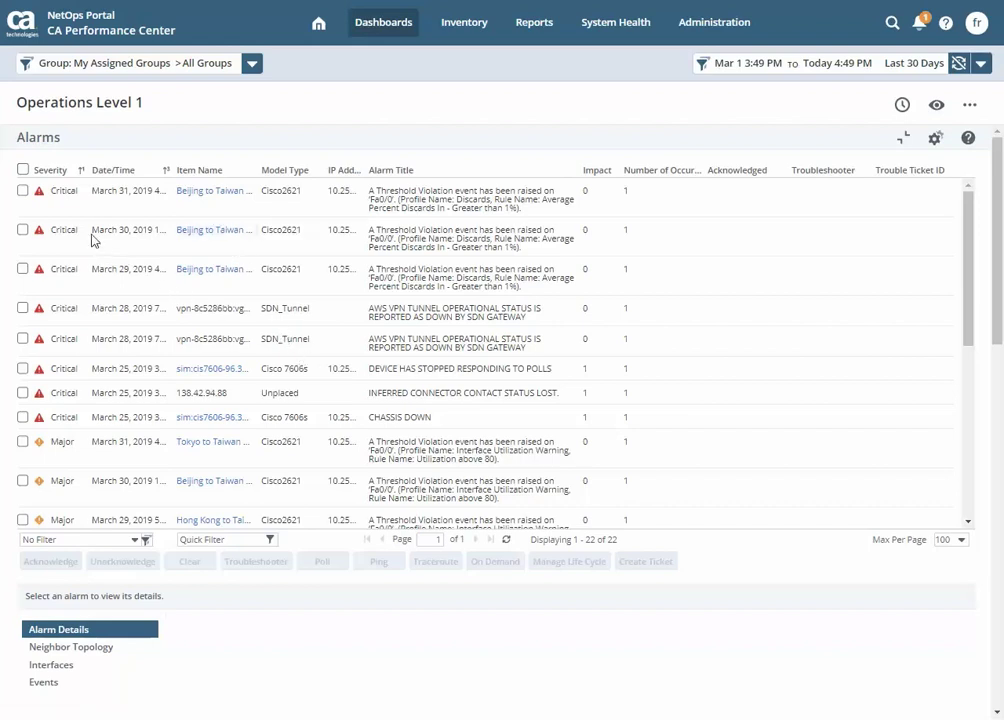
Sort the alarms by Date/Time in ascending order as the second sort level
{"action": "left_click", "coordinate": [79, 172]}
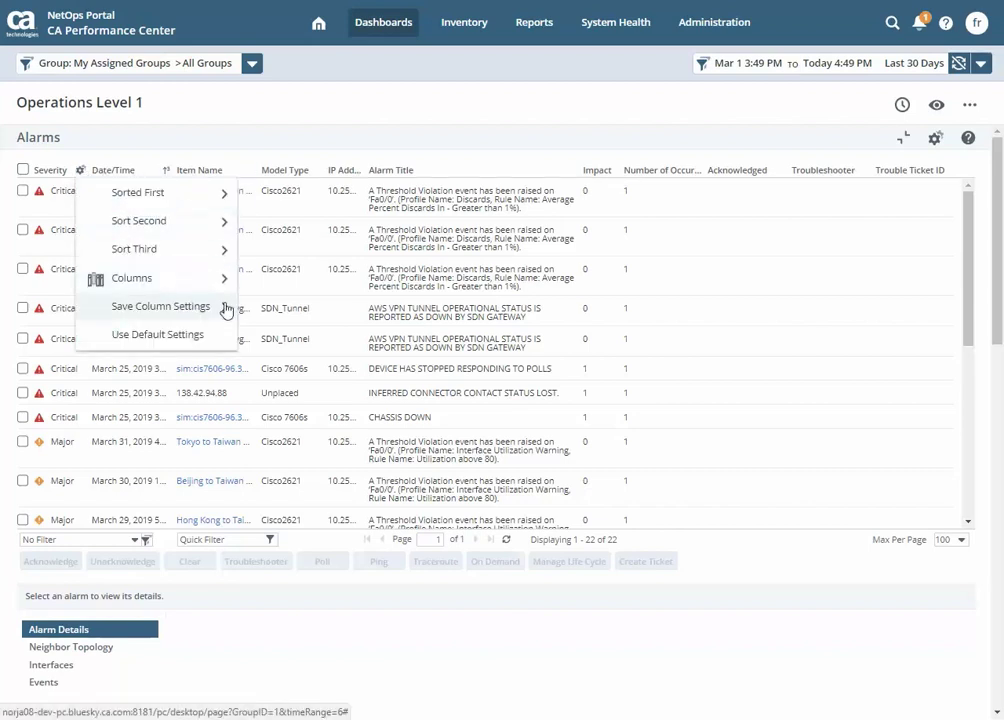
{"action": "mouse_move", "coordinate": [191, 235]}
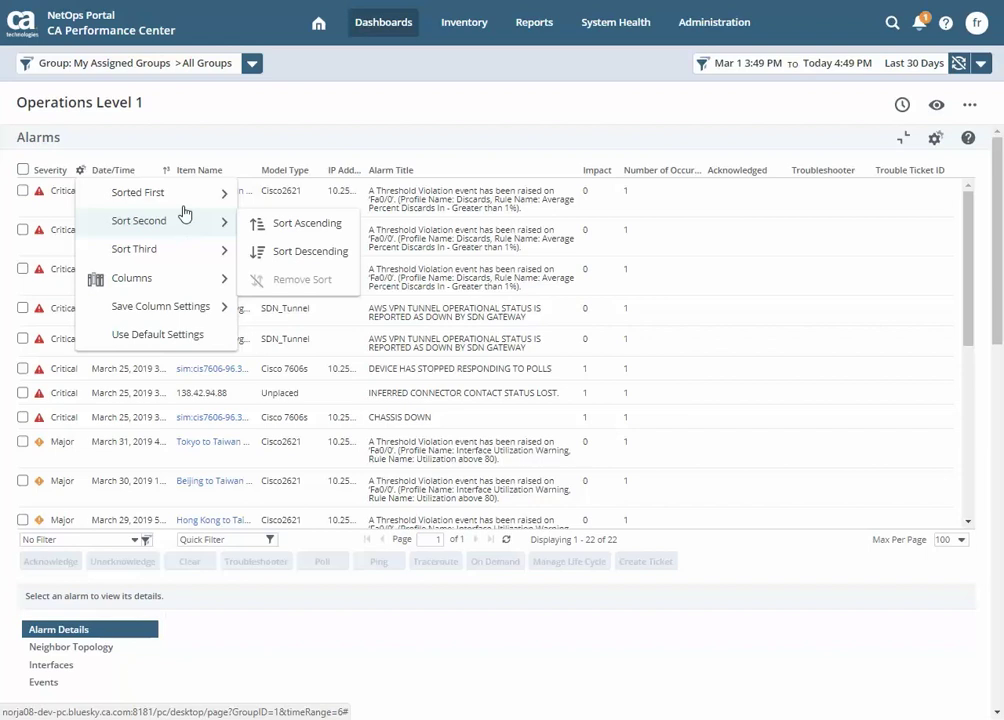
{"action": "mouse_move", "coordinate": [184, 203]}
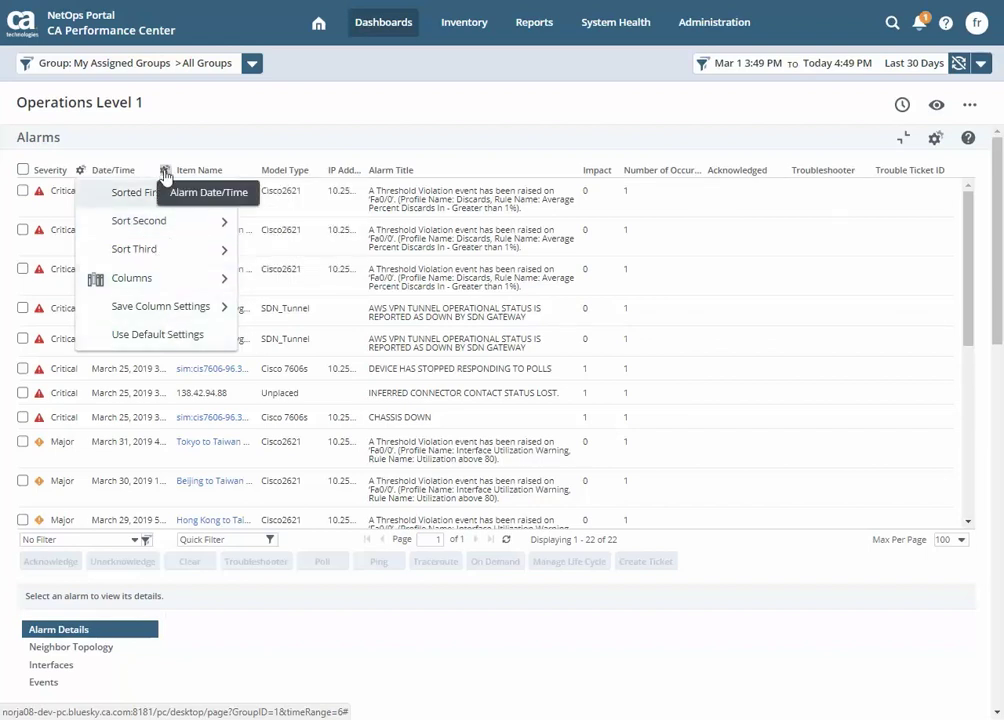
{"action": "left_click", "coordinate": [165, 174]}
{"action": "mouse_move", "coordinate": [300, 220]}
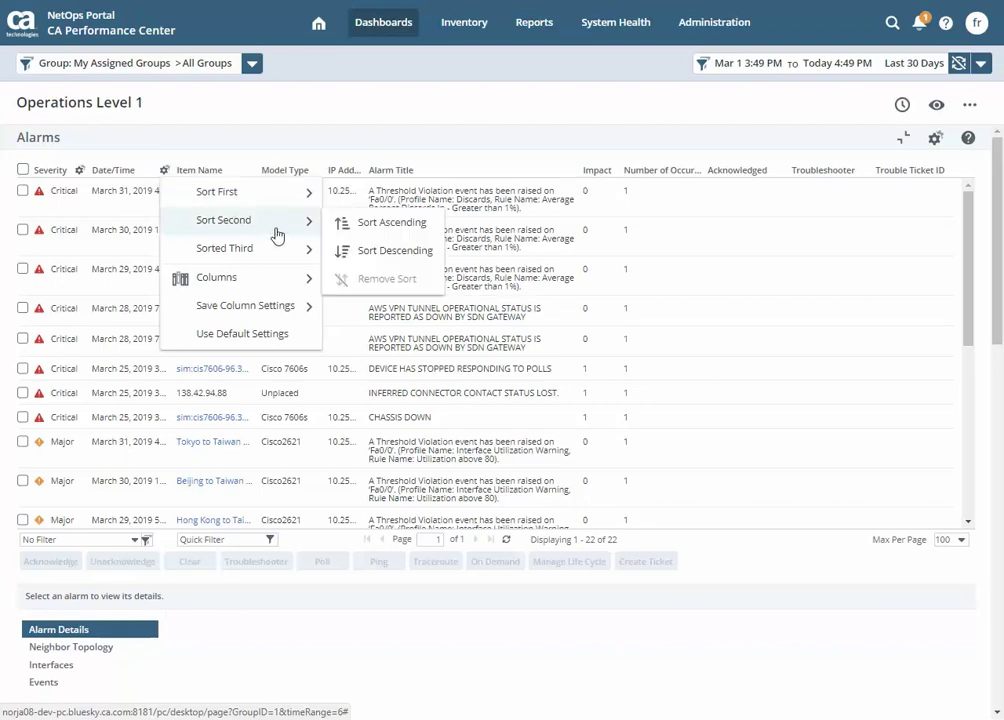
{"action": "left_click", "coordinate": [392, 224]}
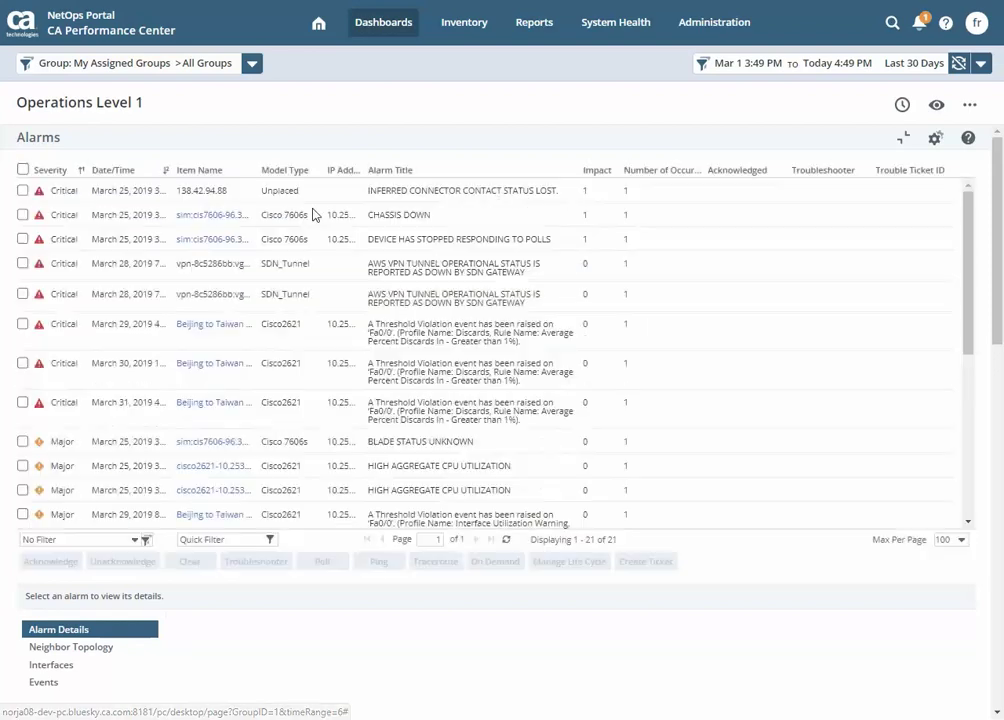
Set the alarms' second sort level to Date/Time descending and the third to Number of Occurrences descending
{"action": "left_click", "coordinate": [165, 171]}
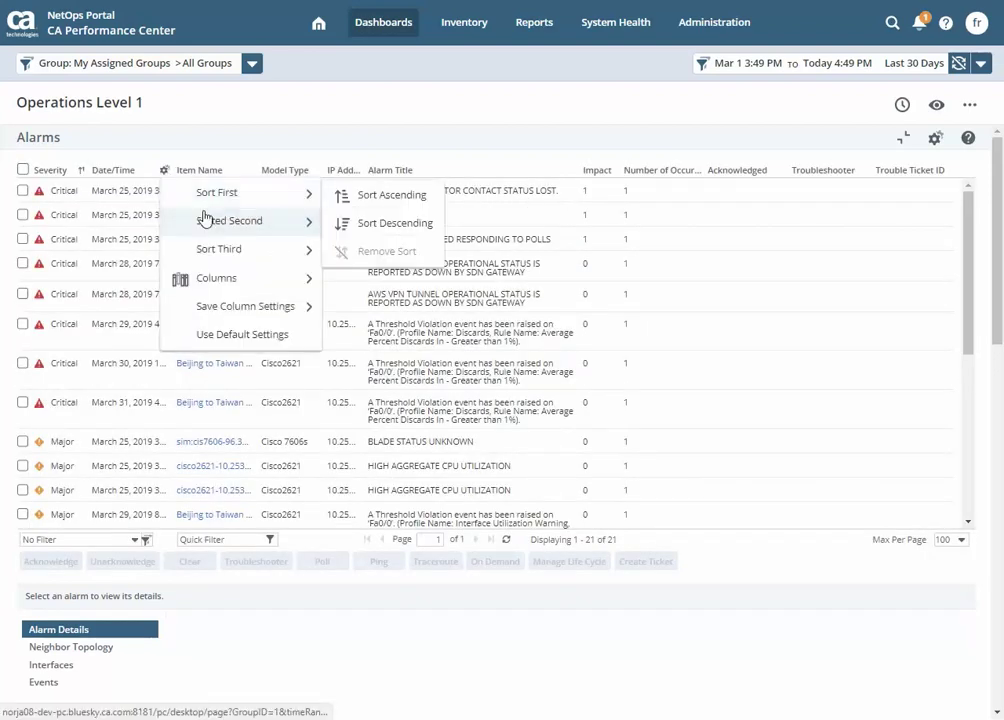
{"action": "left_click", "coordinate": [390, 252]}
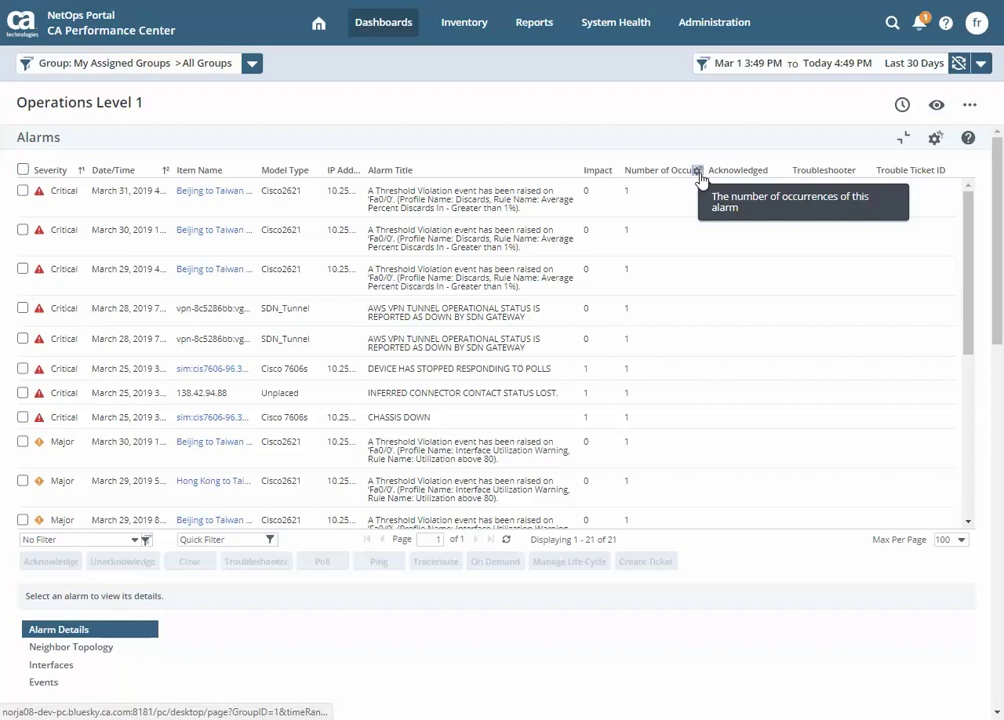
{"action": "left_click", "coordinate": [697, 171]}
{"action": "mouse_move", "coordinate": [761, 250]}
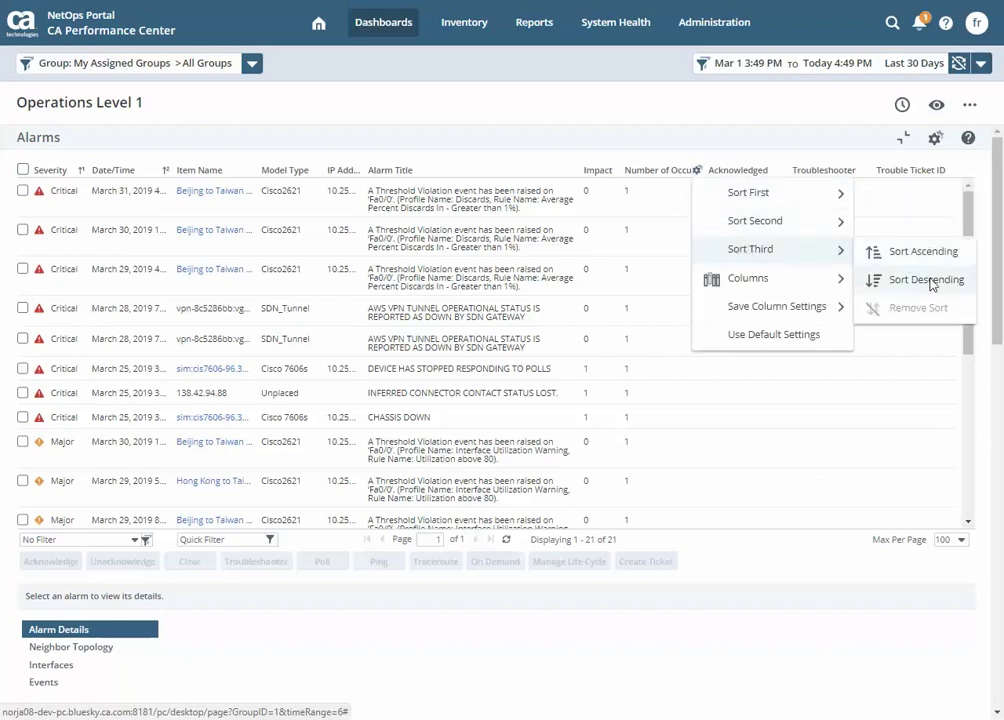
{"action": "left_click", "coordinate": [874, 283]}
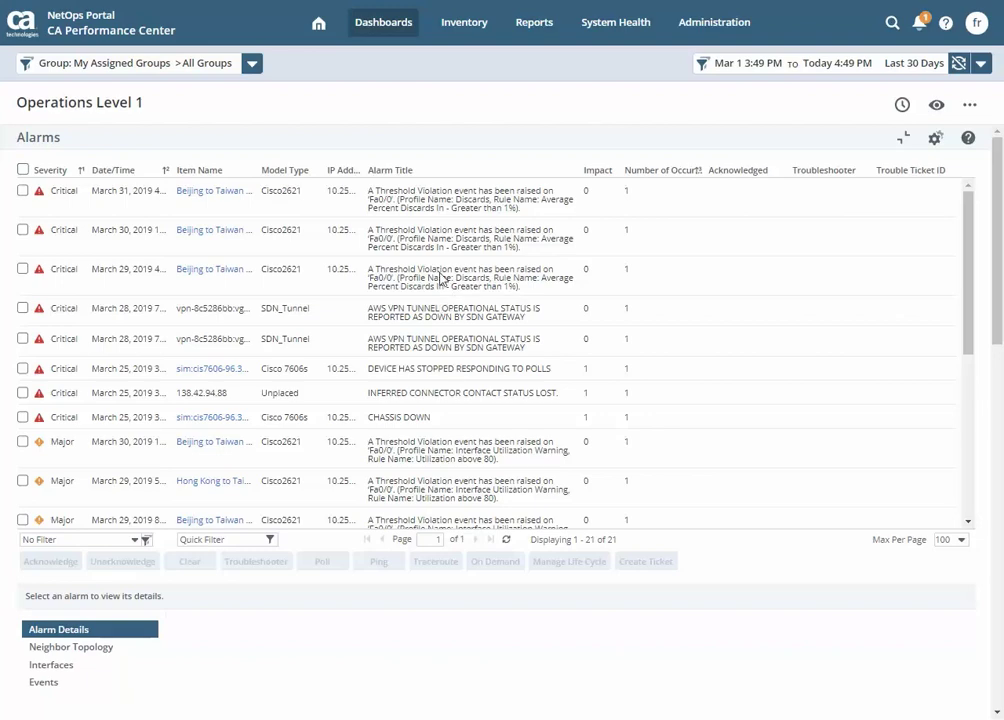
Select the critical March 31 Beijing to Taiwan alarm, read its details and show its neighbor topology
{"action": "left_click", "coordinate": [434, 205]}
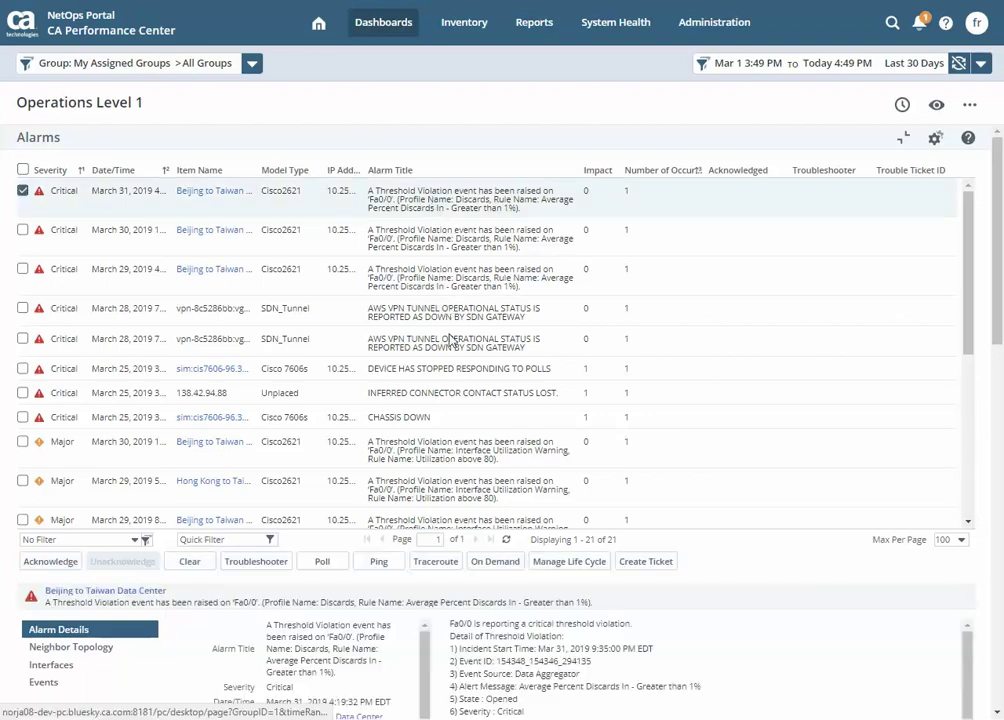
{"action": "scroll", "coordinate": [548, 428], "scroll_direction": "down", "scroll_amount": 10}
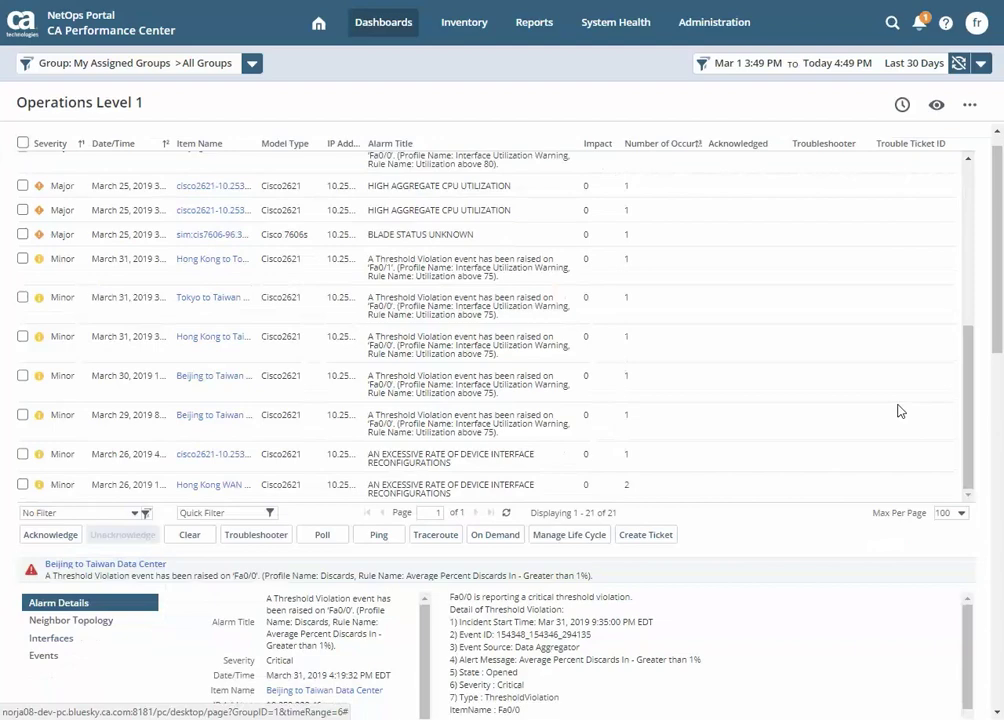
{"action": "scroll", "coordinate": [898, 410], "scroll_direction": "down", "scroll_amount": 3}
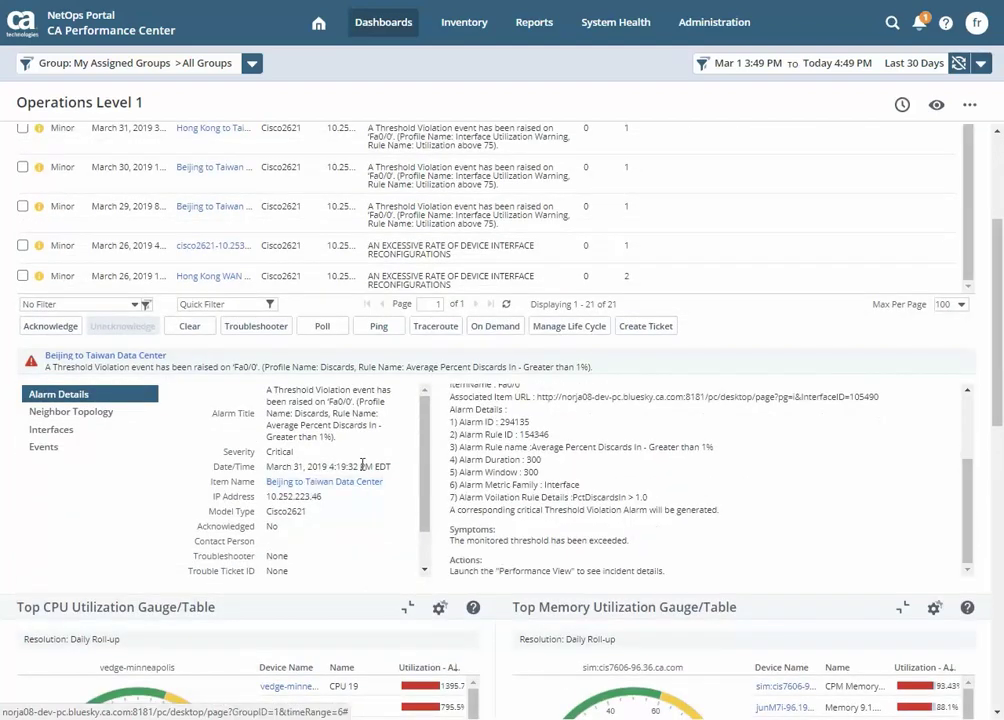
{"action": "scroll", "coordinate": [540, 508], "scroll_direction": "up", "scroll_amount": 2}
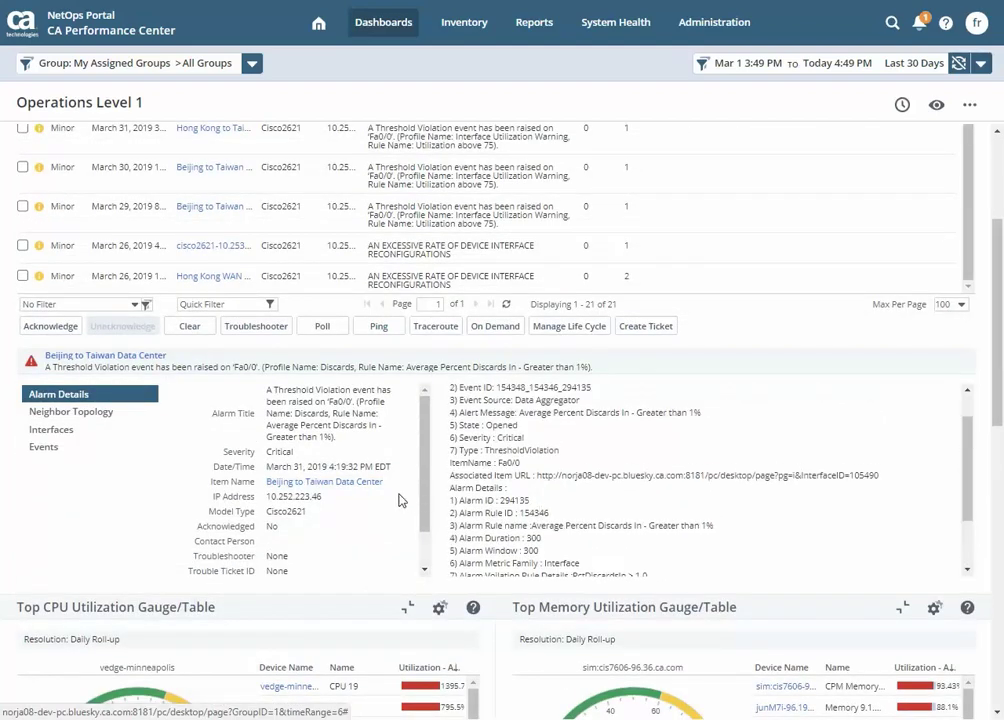
{"action": "scroll", "coordinate": [398, 497], "scroll_direction": "up", "scroll_amount": 1}
{"action": "scroll", "coordinate": [398, 497], "scroll_direction": "up", "scroll_amount": 1}
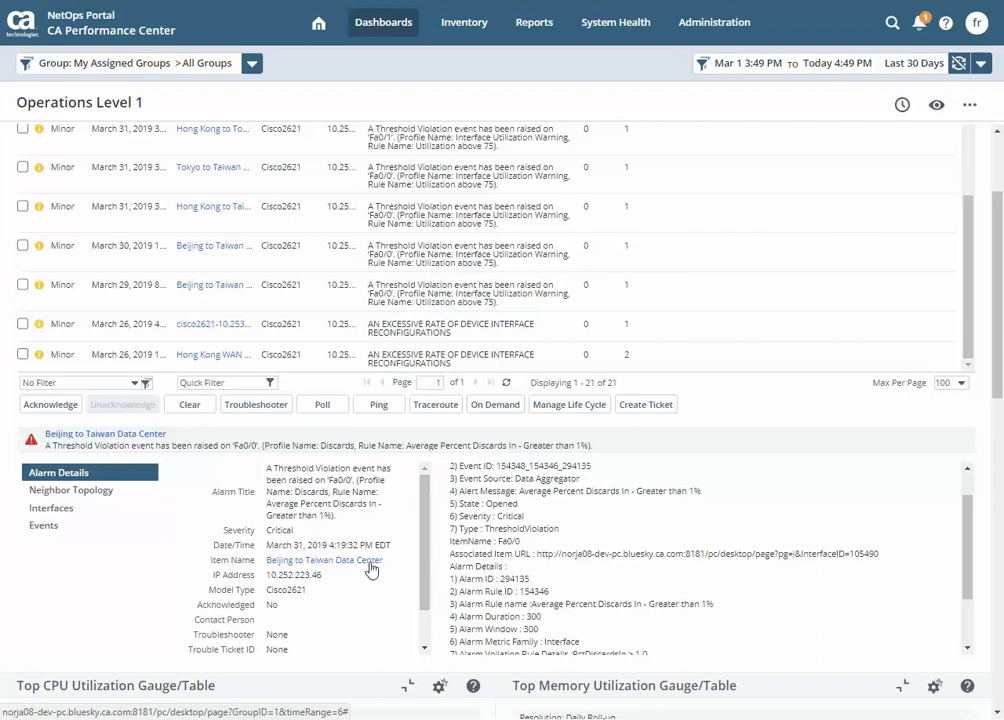
{"action": "left_click", "coordinate": [90, 492]}
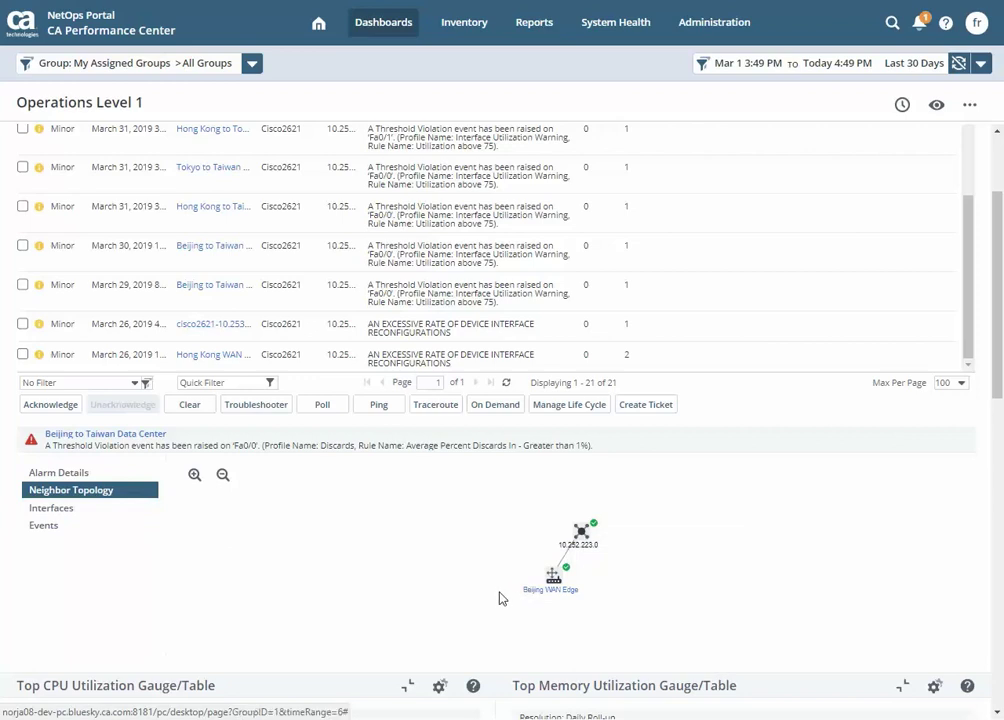
List the interfaces for the selected Beijing to Taiwan alarm and examine their condition and status
{"action": "left_click", "coordinate": [85, 510]}
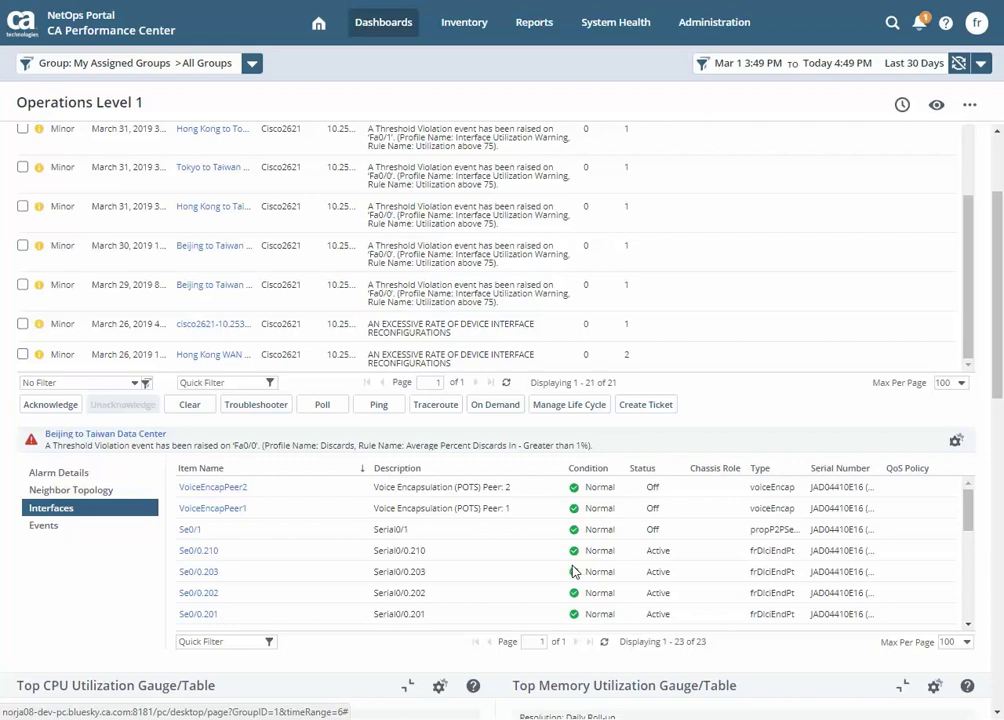
{"action": "scroll", "coordinate": [574, 571], "scroll_direction": "down", "scroll_amount": 5}
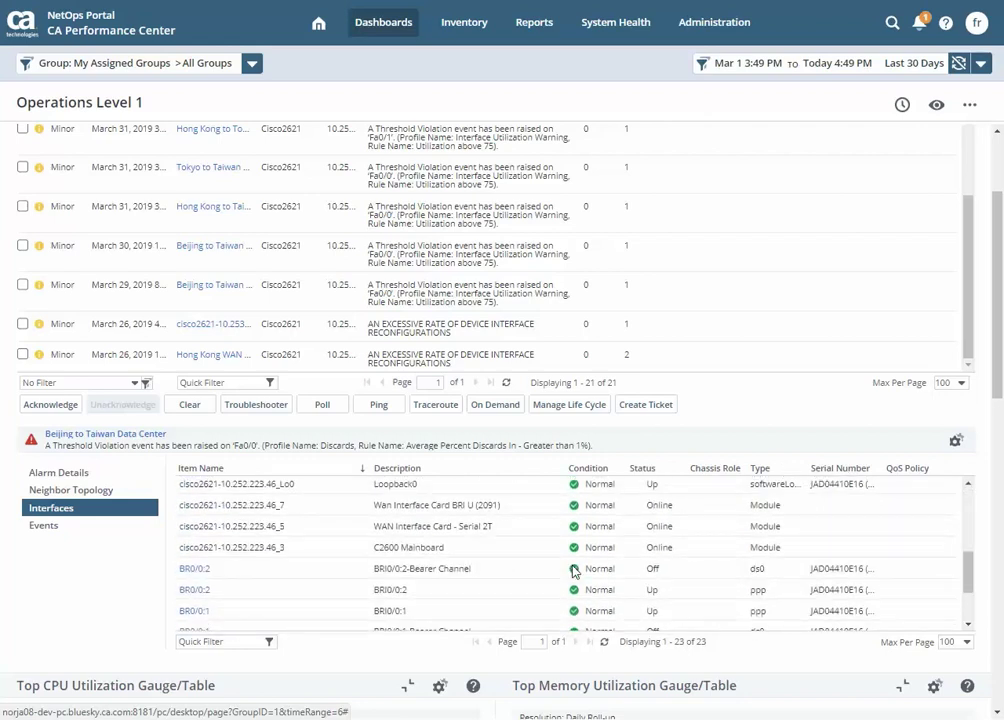
{"action": "scroll", "coordinate": [574, 571], "scroll_direction": "up", "scroll_amount": 2}
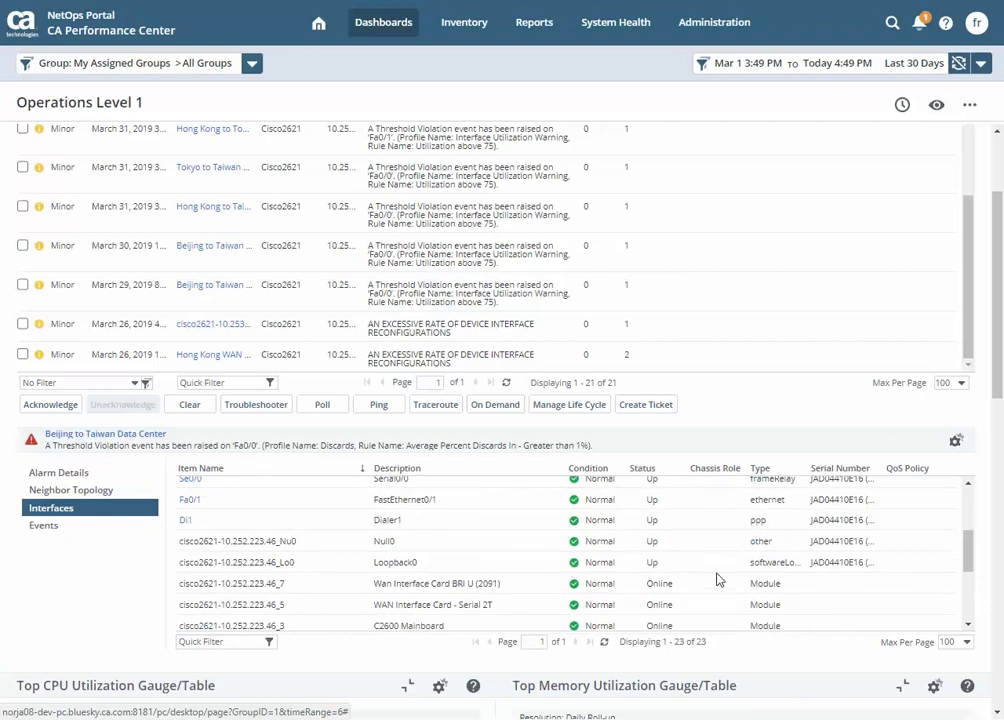
{"action": "scroll", "coordinate": [716, 576], "scroll_direction": "up", "scroll_amount": 2}
{"action": "scroll", "coordinate": [716, 579], "scroll_direction": "up", "scroll_amount": 2}
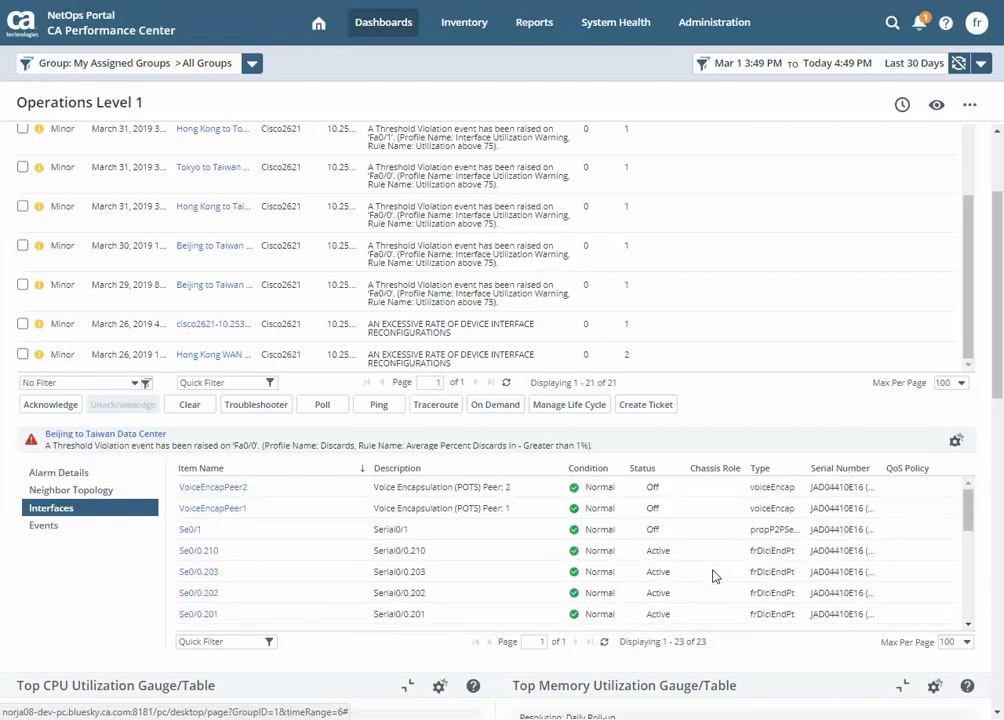
{"action": "scroll", "coordinate": [696, 541], "scroll_direction": "down", "scroll_amount": 1}
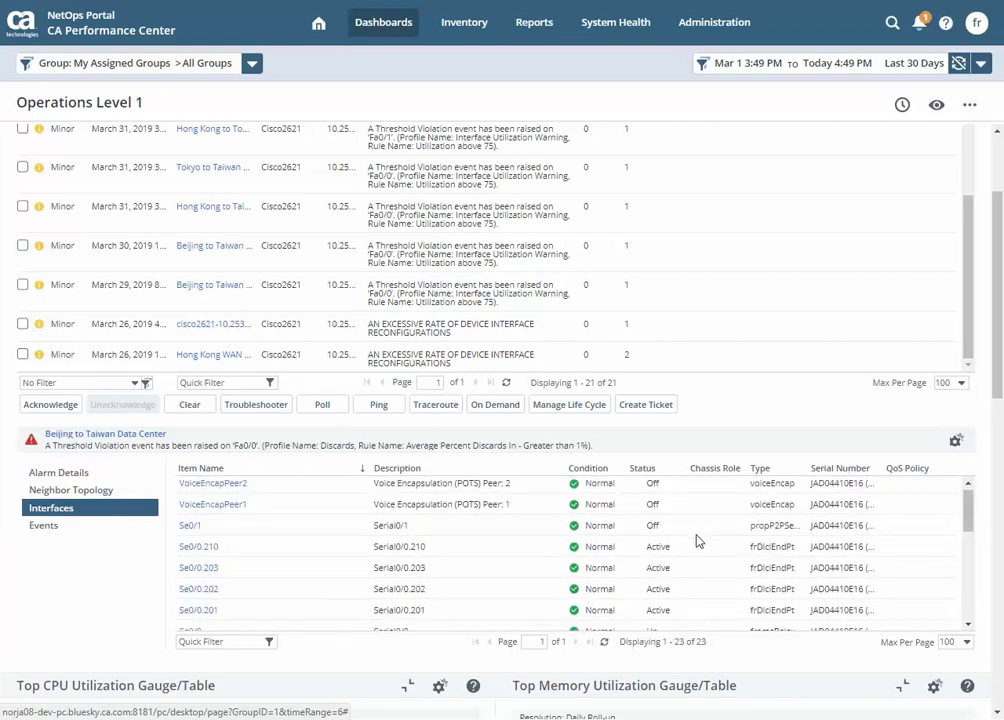
{"action": "scroll", "coordinate": [697, 541], "scroll_direction": "down", "scroll_amount": 8}
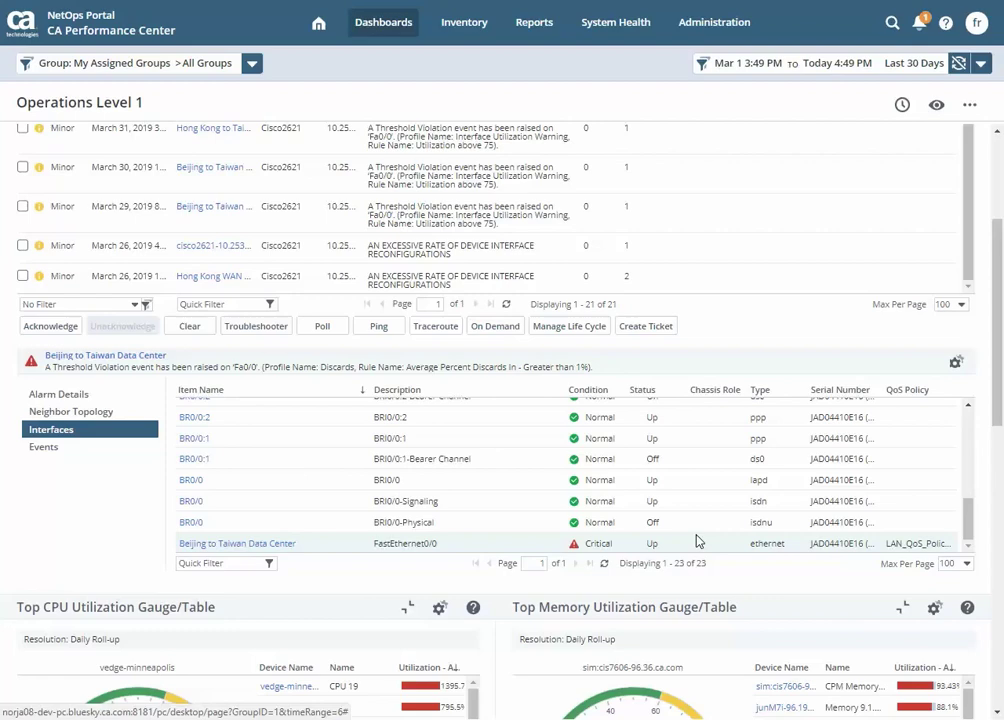
Review the critical, major and minor entries throughout the Alarms table
{"action": "scroll", "coordinate": [518, 511], "scroll_direction": "up", "scroll_amount": 10}
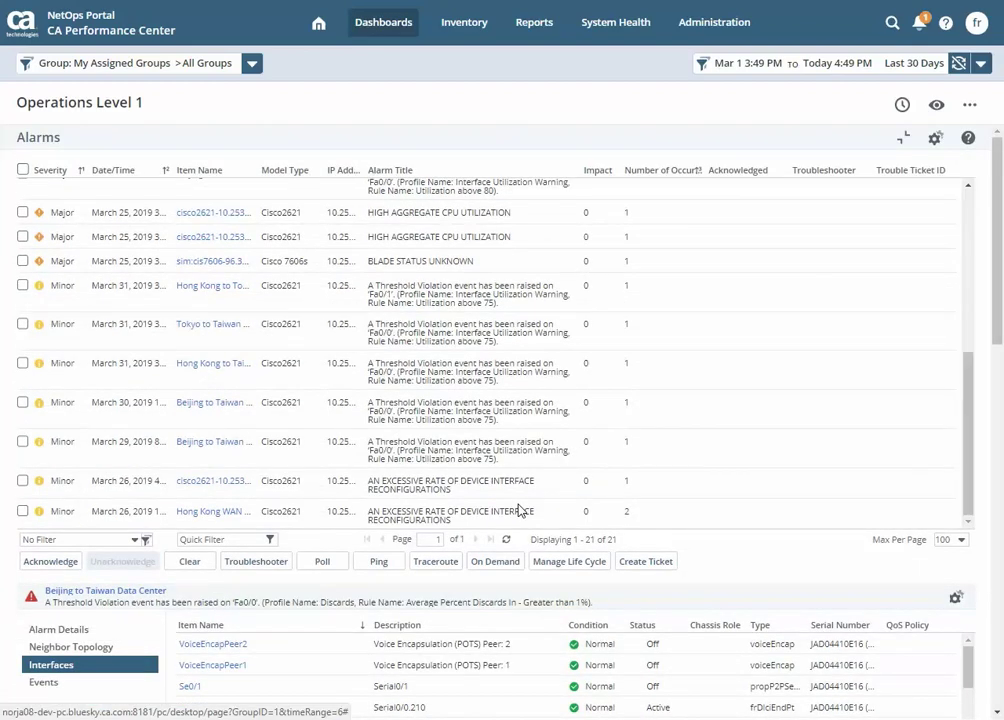
{"action": "scroll", "coordinate": [490, 447], "scroll_direction": "up", "scroll_amount": 5}
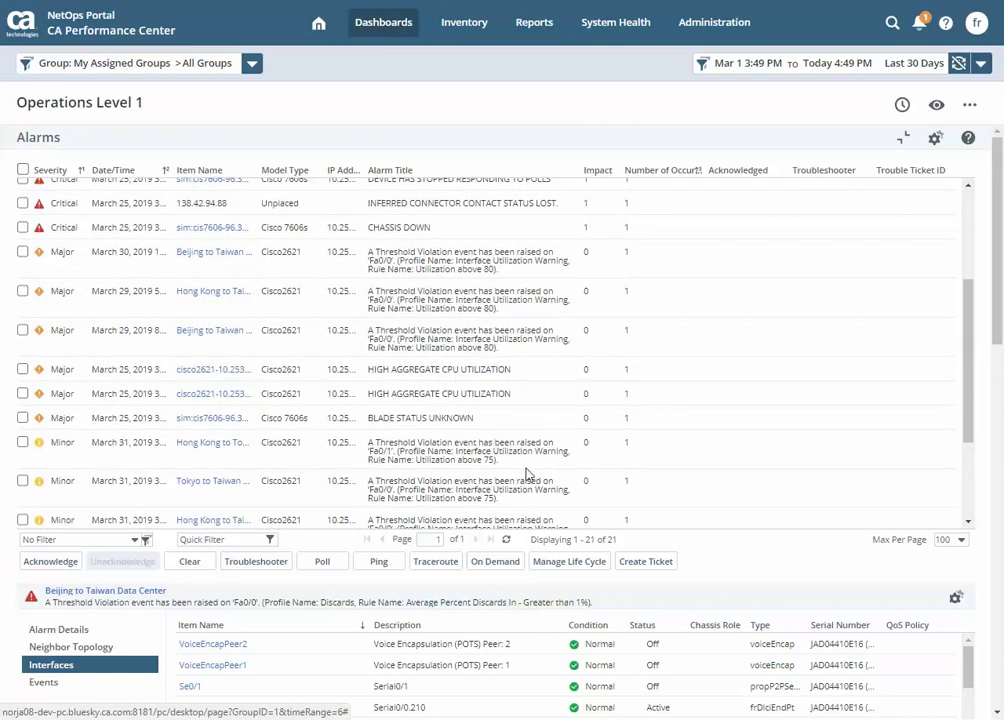
{"action": "scroll", "coordinate": [530, 458], "scroll_direction": "up", "scroll_amount": 2}
{"action": "scroll", "coordinate": [531, 458], "scroll_direction": "up", "scroll_amount": 1}
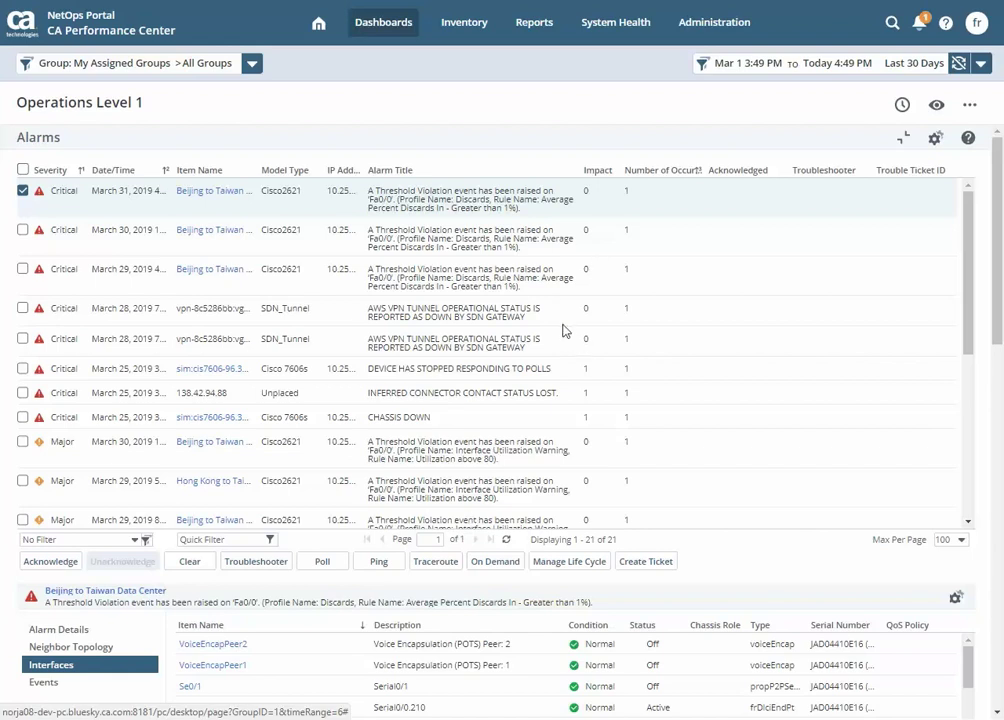
{"action": "scroll", "coordinate": [526, 422], "scroll_direction": "down", "scroll_amount": 1}
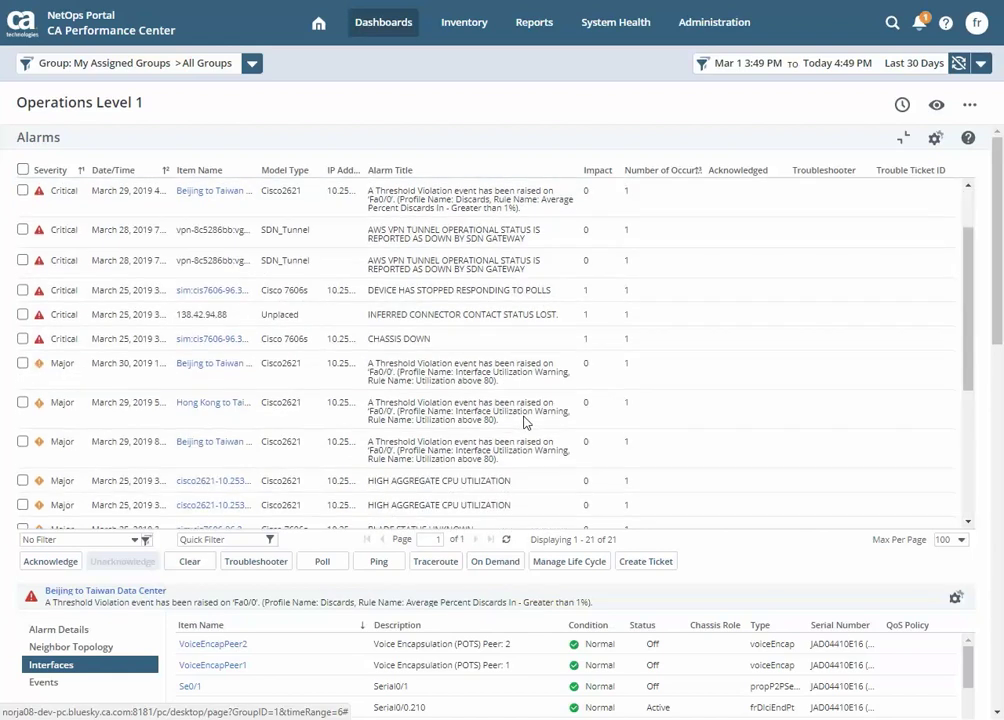
{"action": "scroll", "coordinate": [526, 422], "scroll_direction": "down", "scroll_amount": 5}
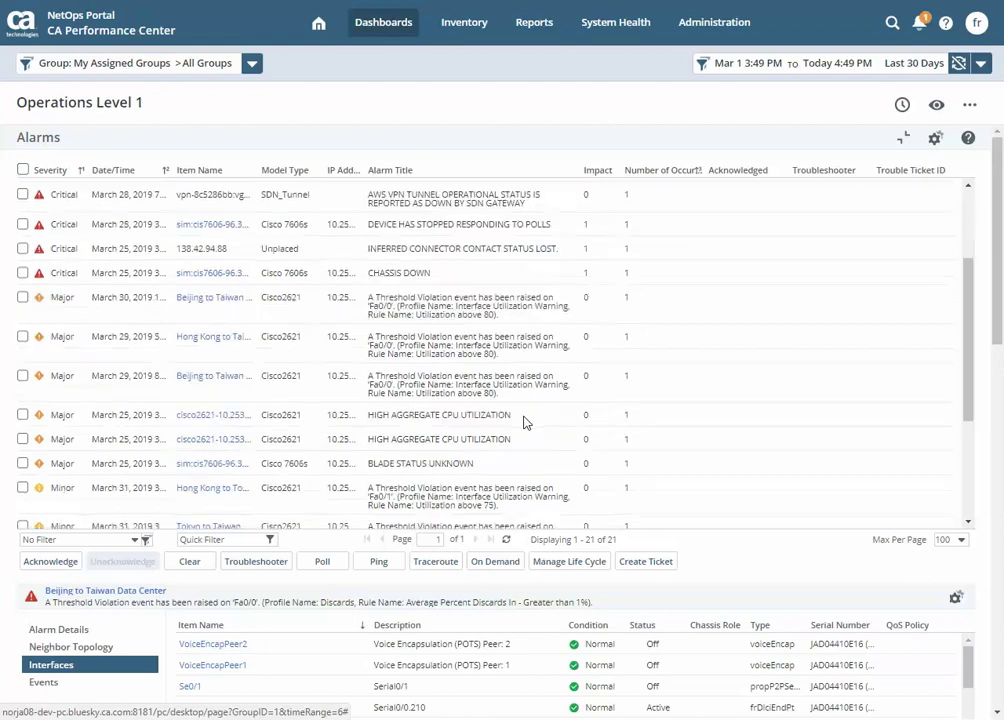
{"action": "scroll", "coordinate": [526, 422], "scroll_direction": "down", "scroll_amount": 1}
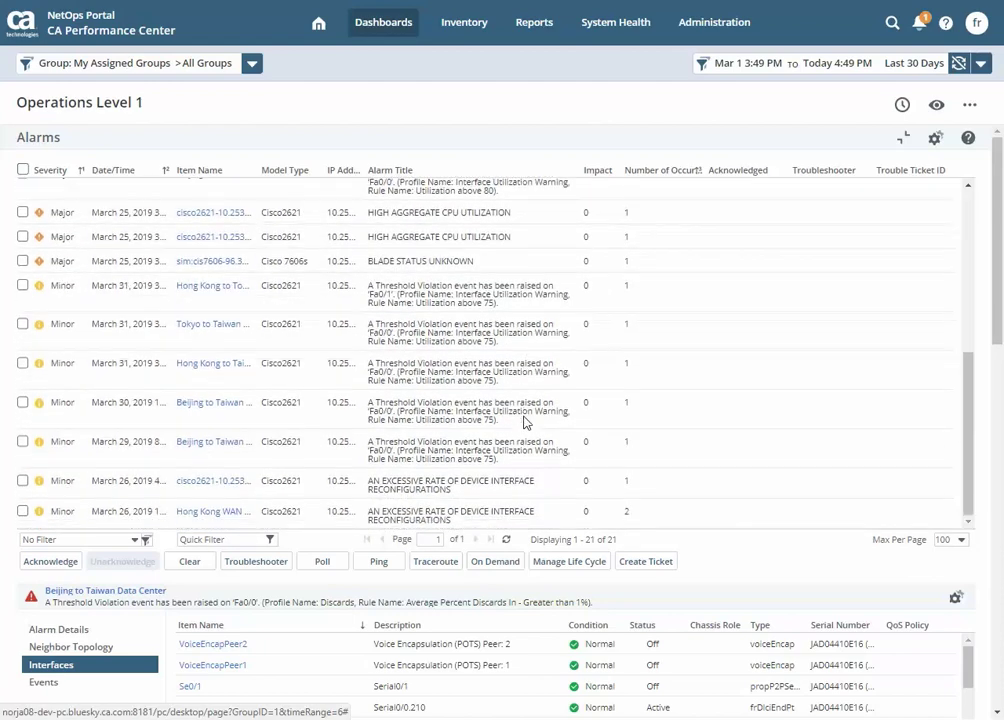
Select the minor March 26 alarm on cisco2621-10.253.223.2, check the life cycle states offered for its device, and cancel
{"action": "left_click", "coordinate": [482, 495]}
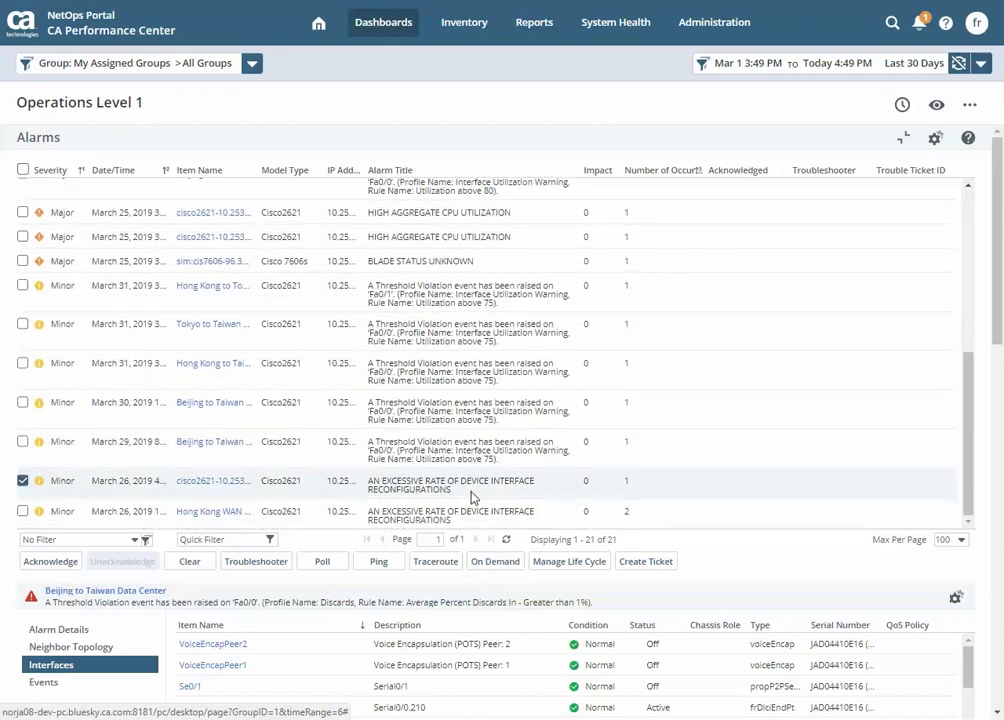
{"action": "left_click", "coordinate": [565, 561]}
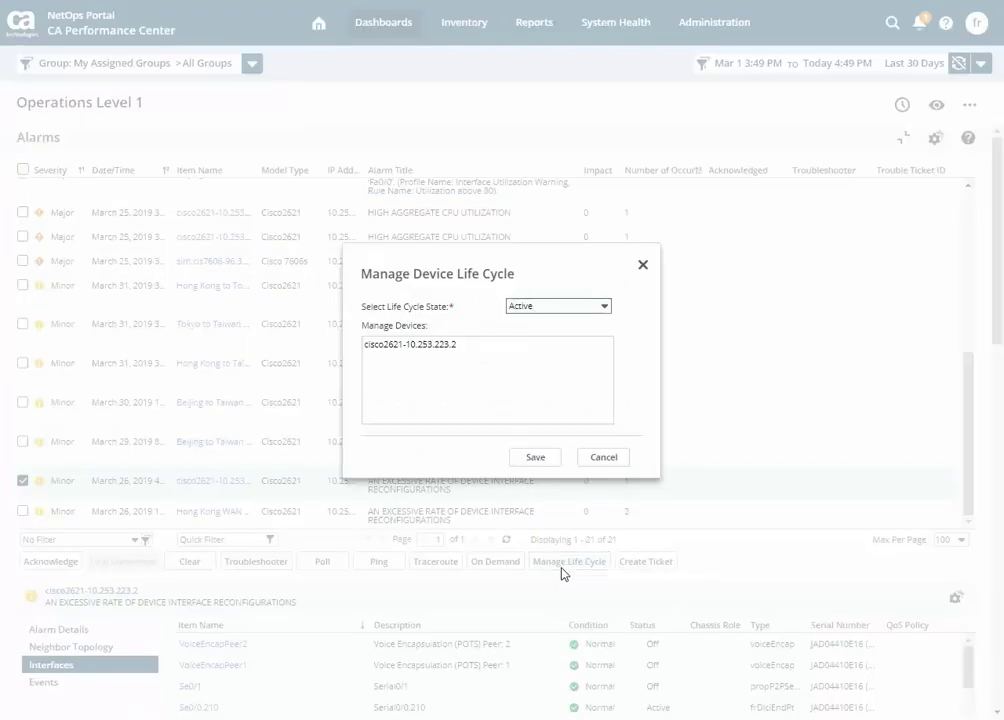
{"action": "left_click", "coordinate": [600, 306]}
{"action": "left_click", "coordinate": [555, 337]}
{"action": "left_click", "coordinate": [602, 465]}
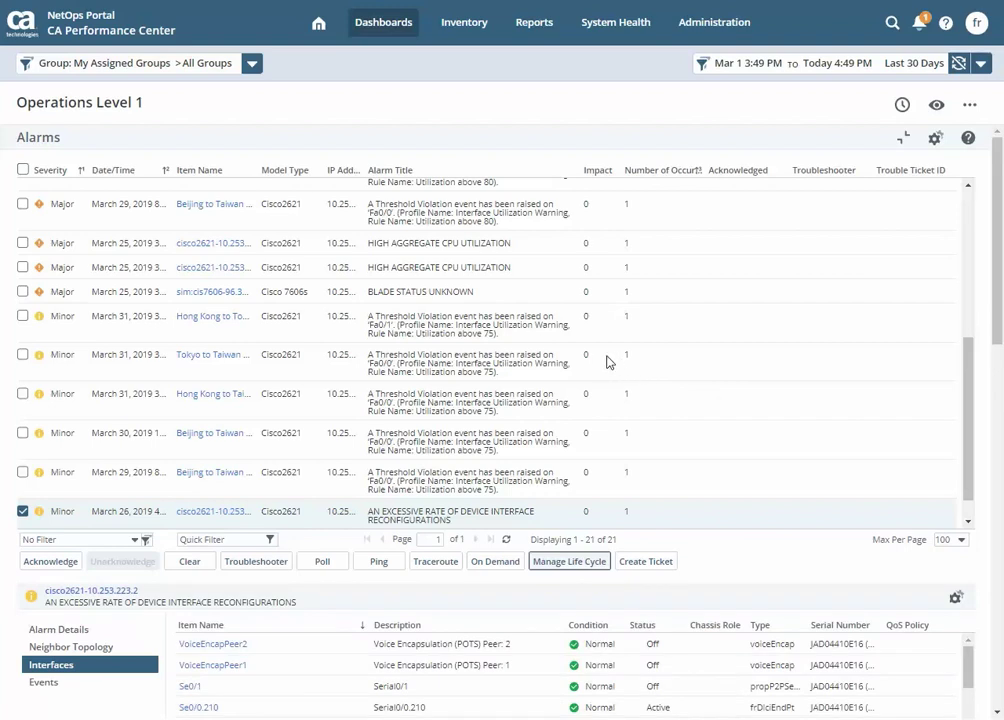
Open the device inventory and sort it by Current Alarm State in descending order
{"action": "mouse_move", "coordinate": [452, 33]}
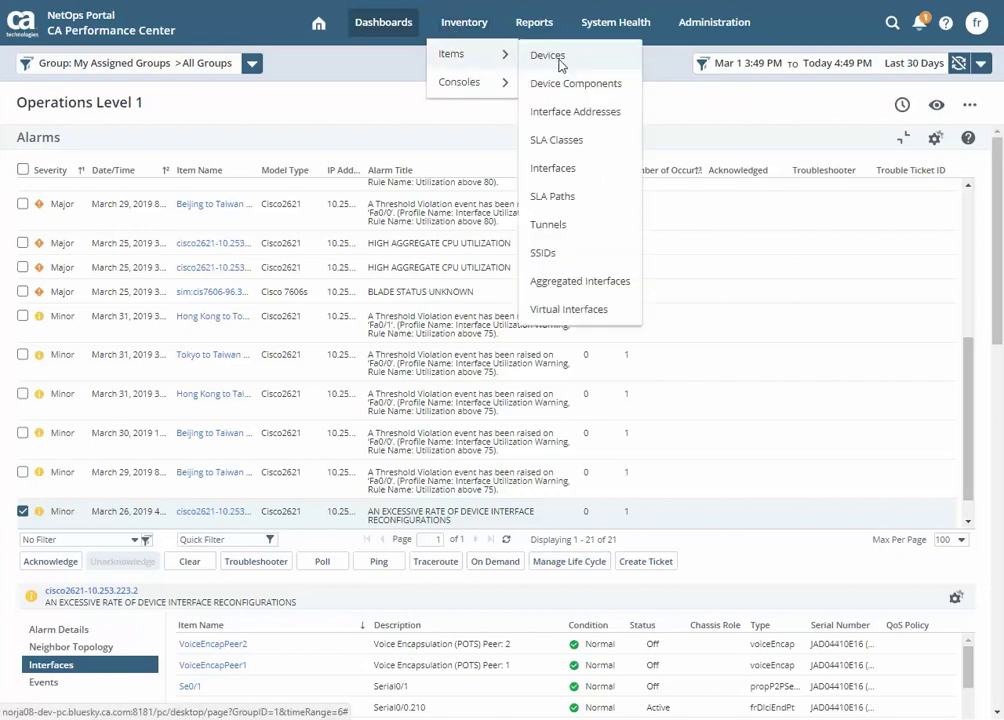
{"action": "left_click", "coordinate": [560, 62]}
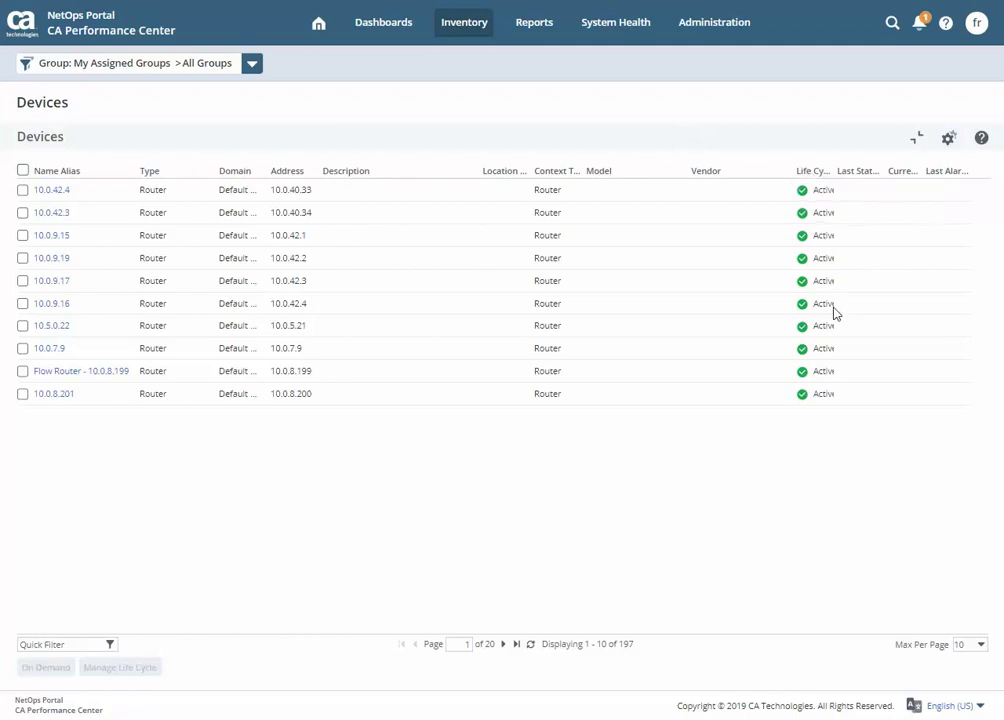
{"action": "left_click", "coordinate": [806, 172]}
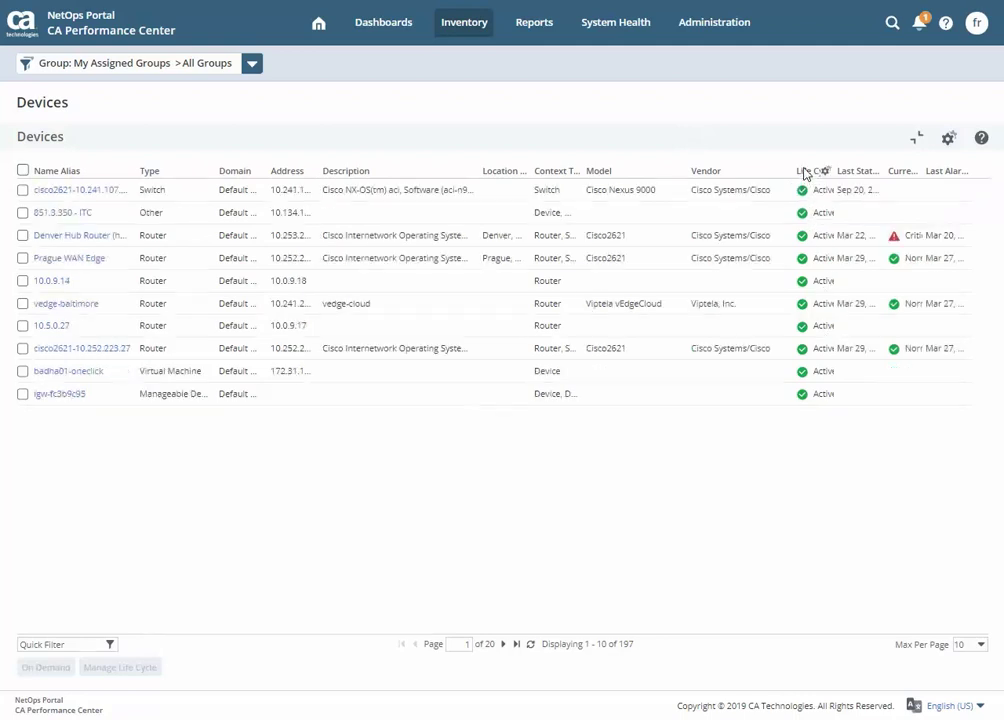
{"action": "left_click", "coordinate": [902, 174]}
{"action": "left_click", "coordinate": [902, 174]}
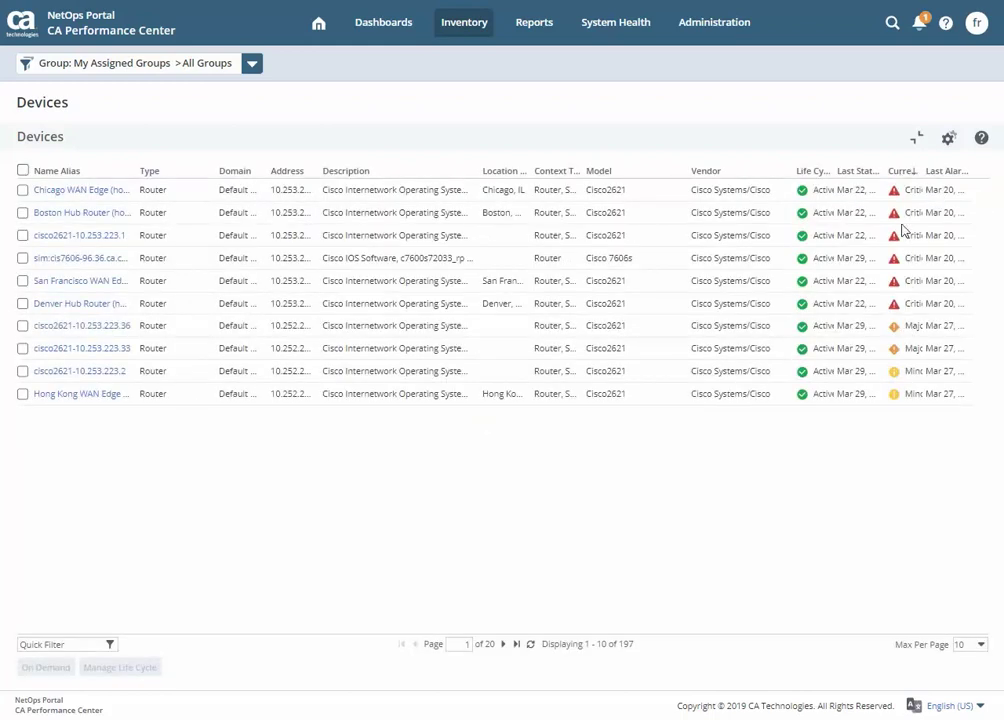
Examine the columns available for the Devices table, including the life cycle and alarm state columns
{"action": "left_click", "coordinate": [913, 172]}
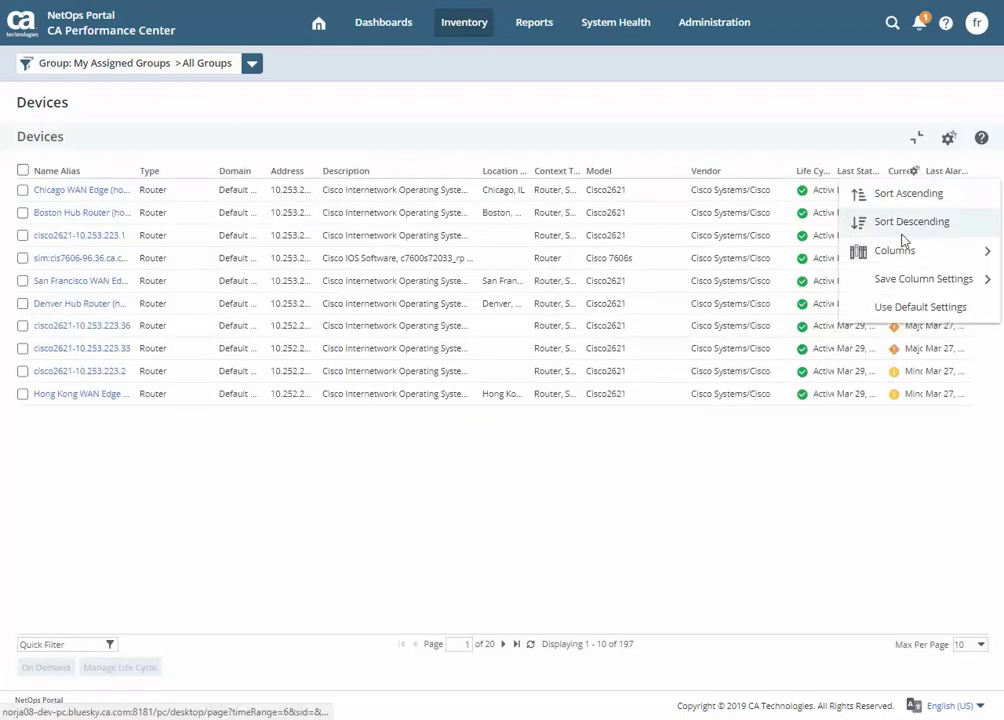
{"action": "mouse_move", "coordinate": [905, 256]}
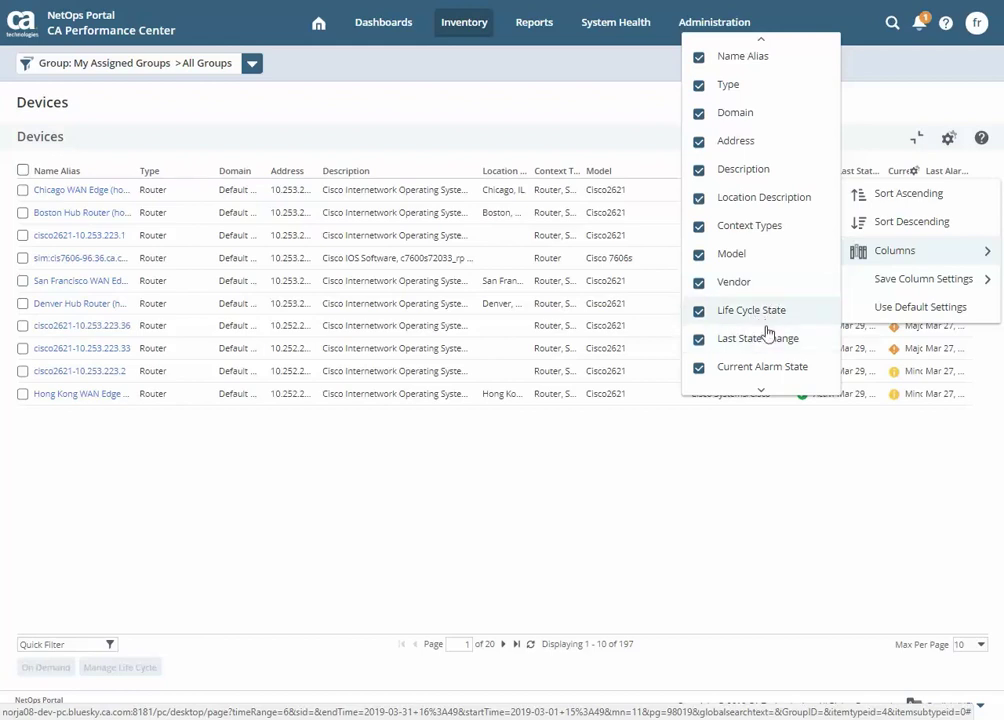
{"action": "scroll", "coordinate": [762, 368], "scroll_direction": "down", "scroll_amount": 3}
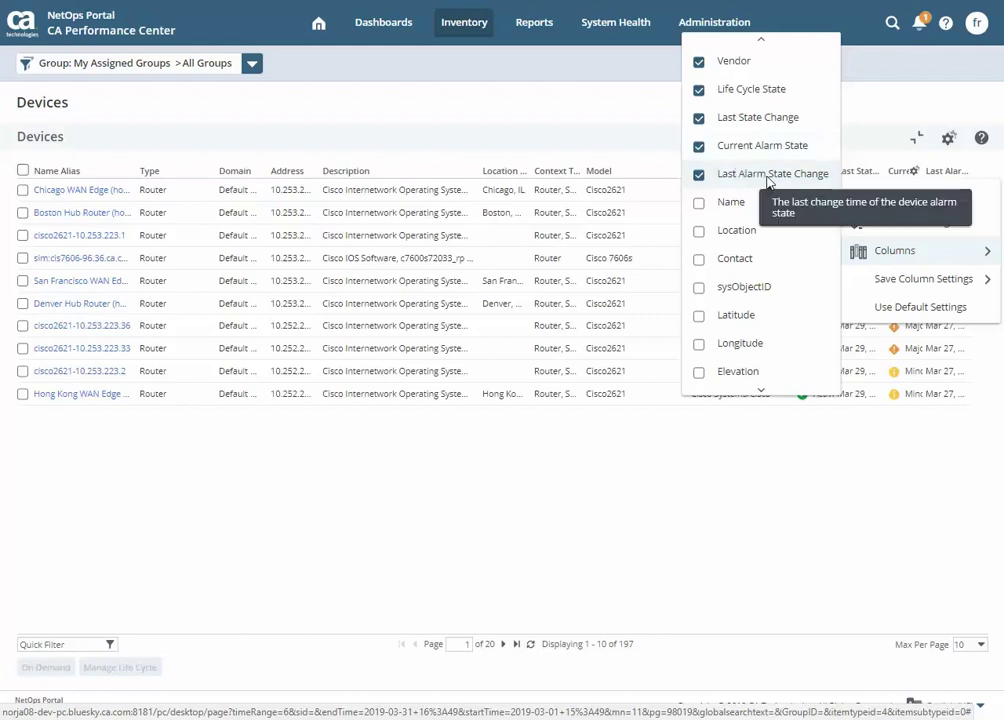
{"action": "left_click", "coordinate": [720, 466]}
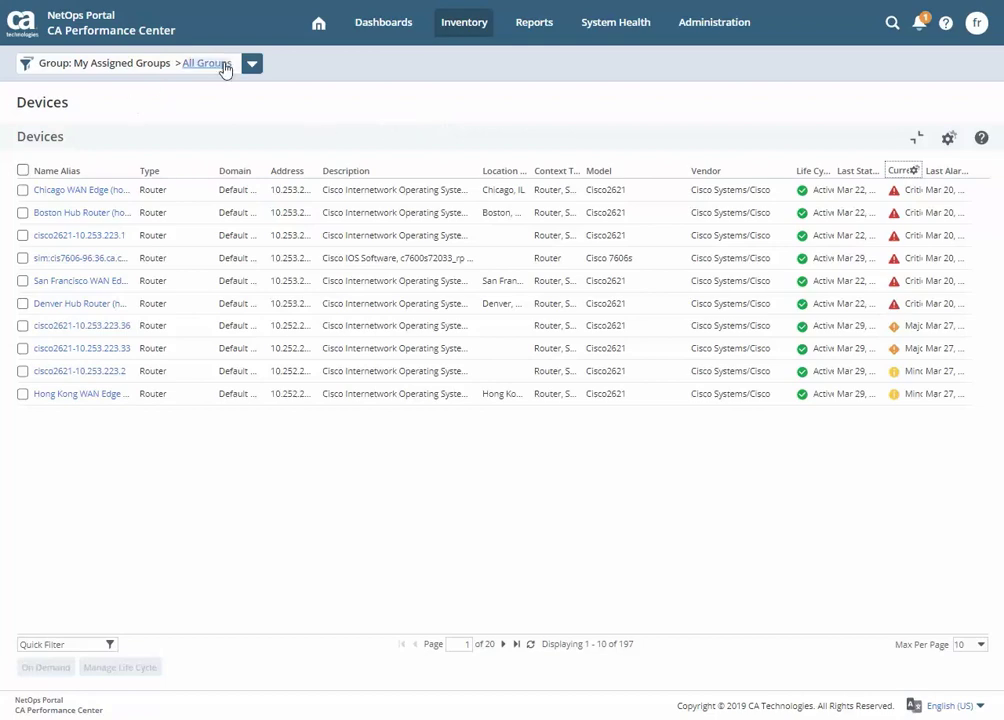
Return to the Operations Level 1 dashboard and add Life Cycle State and Current Alarm State columns to the Top Memory Utilization table
{"action": "left_click", "coordinate": [318, 22]}
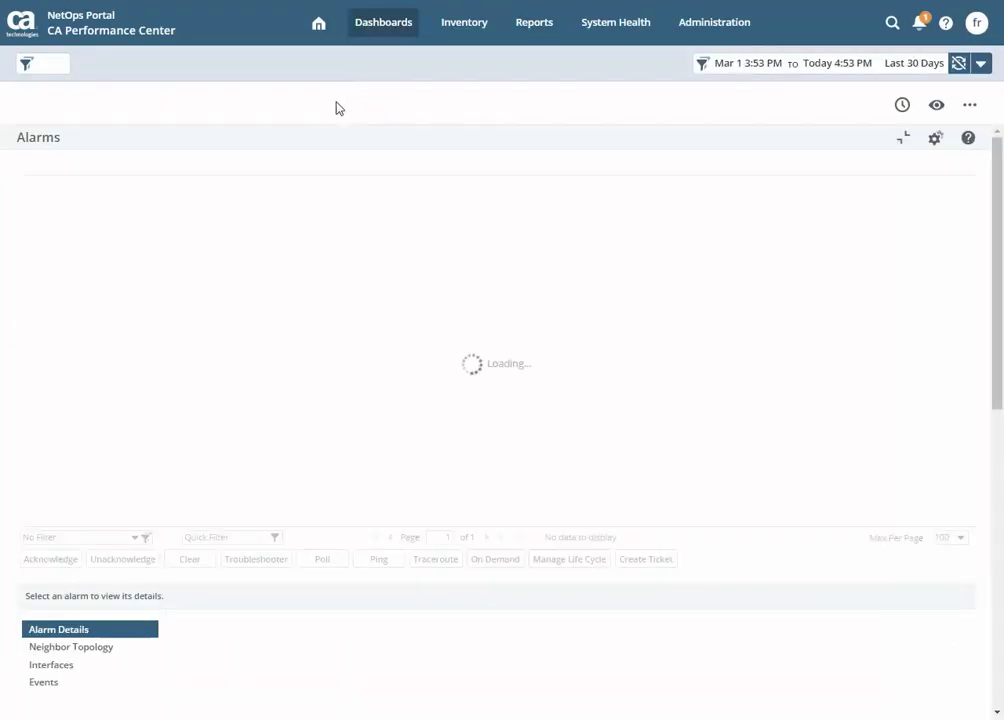
{"action": "scroll", "coordinate": [672, 408], "scroll_direction": "down", "scroll_amount": 10}
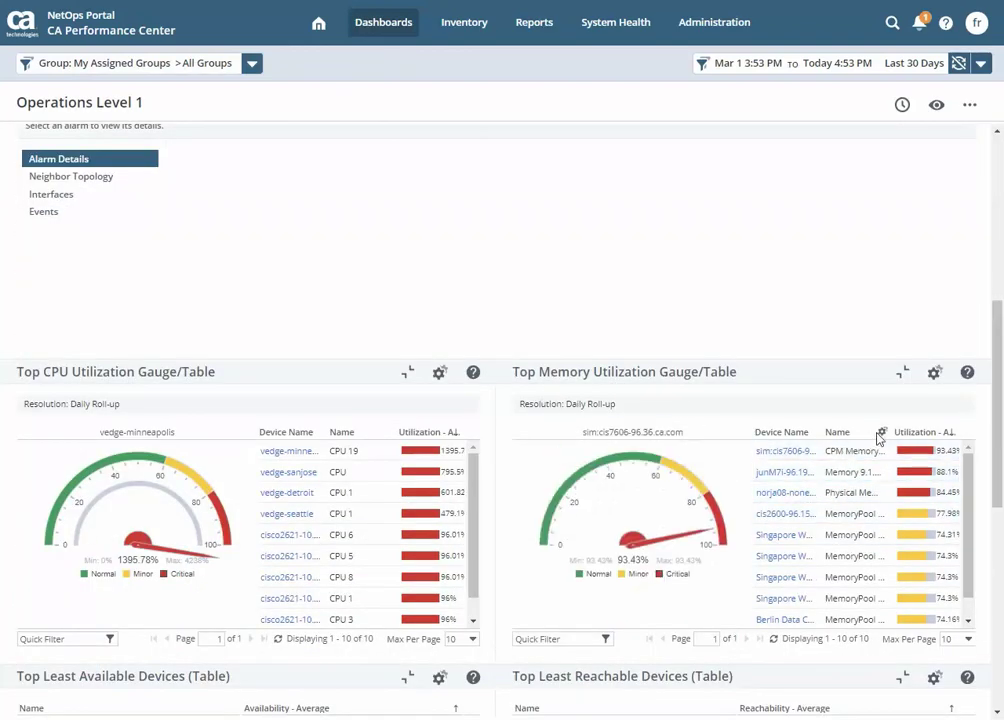
{"action": "left_click", "coordinate": [880, 433]}
{"action": "mouse_move", "coordinate": [915, 572]}
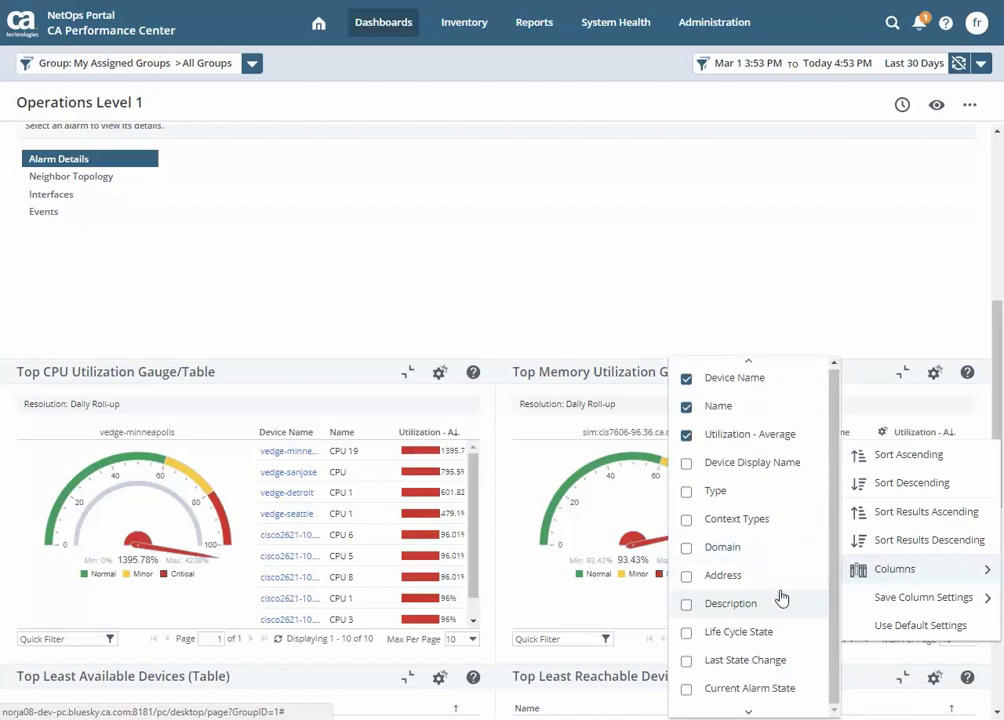
{"action": "left_click", "coordinate": [686, 633]}
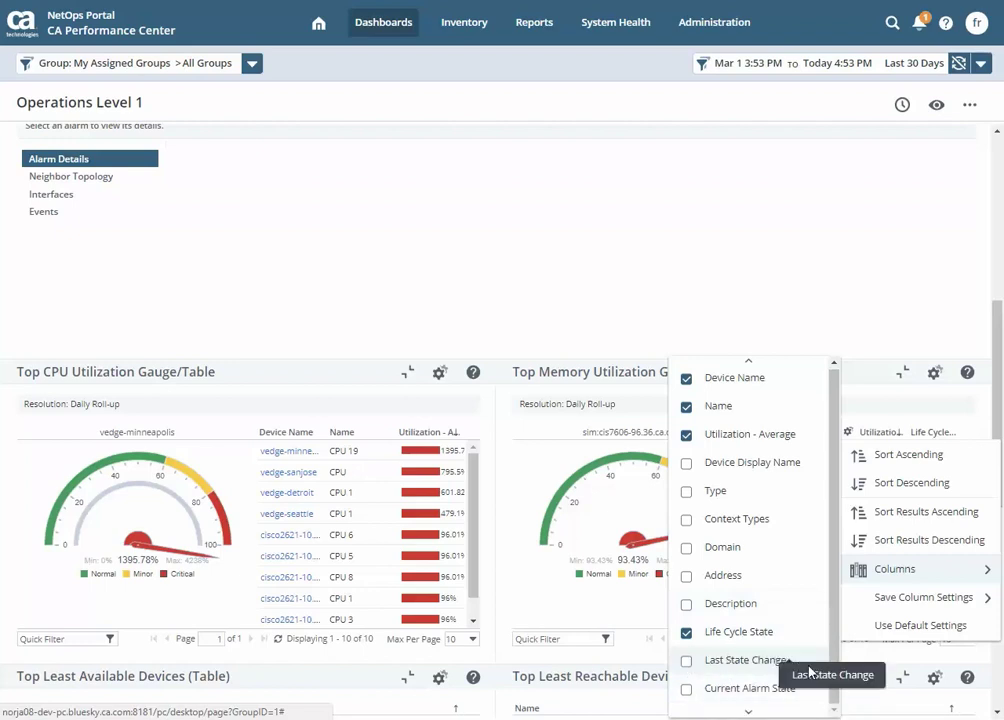
{"action": "left_click", "coordinate": [686, 689]}
{"action": "left_click", "coordinate": [798, 320]}
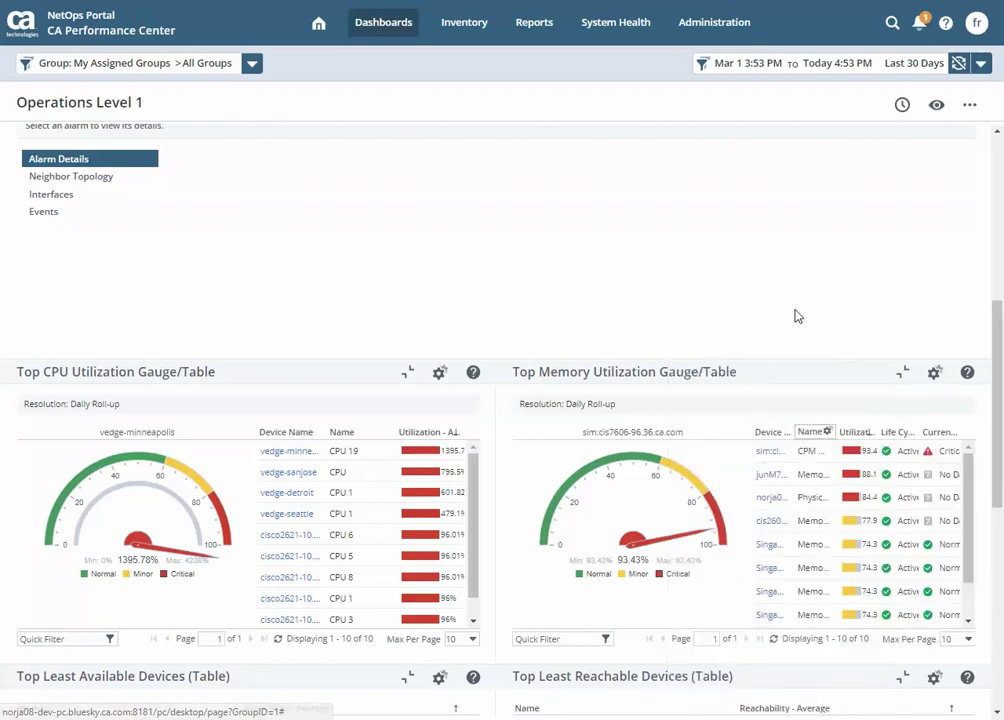
Compare the memory utilization gauges of the sim:cis7606-96.36.ca.com and junM7i-96.19test123 devices
{"action": "left_click", "coordinate": [927, 458]}
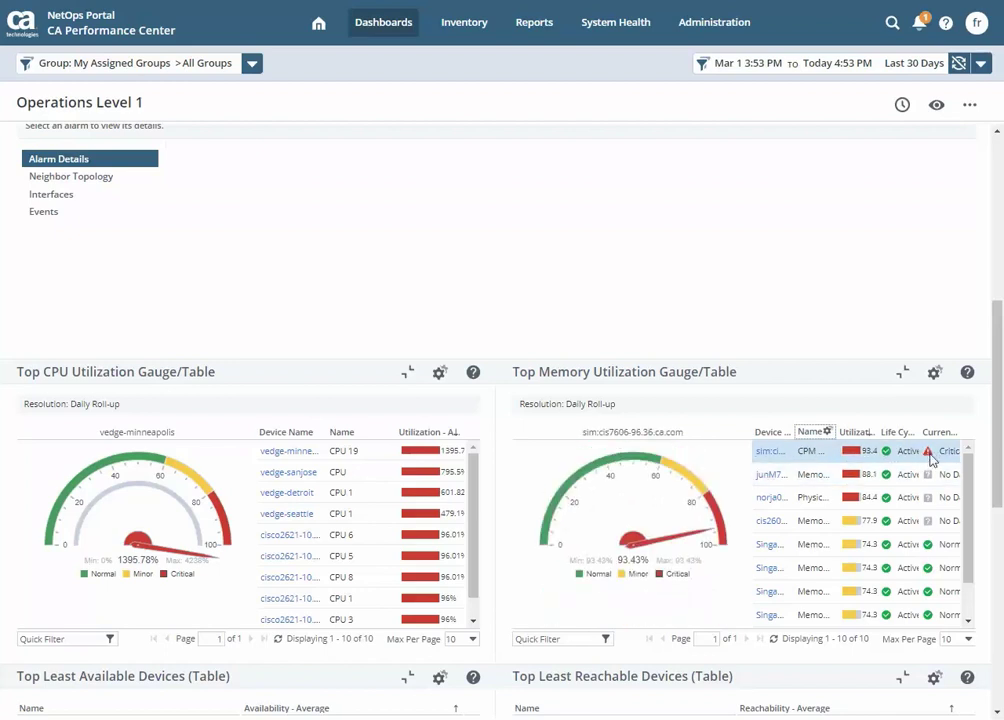
{"action": "left_click", "coordinate": [853, 474]}
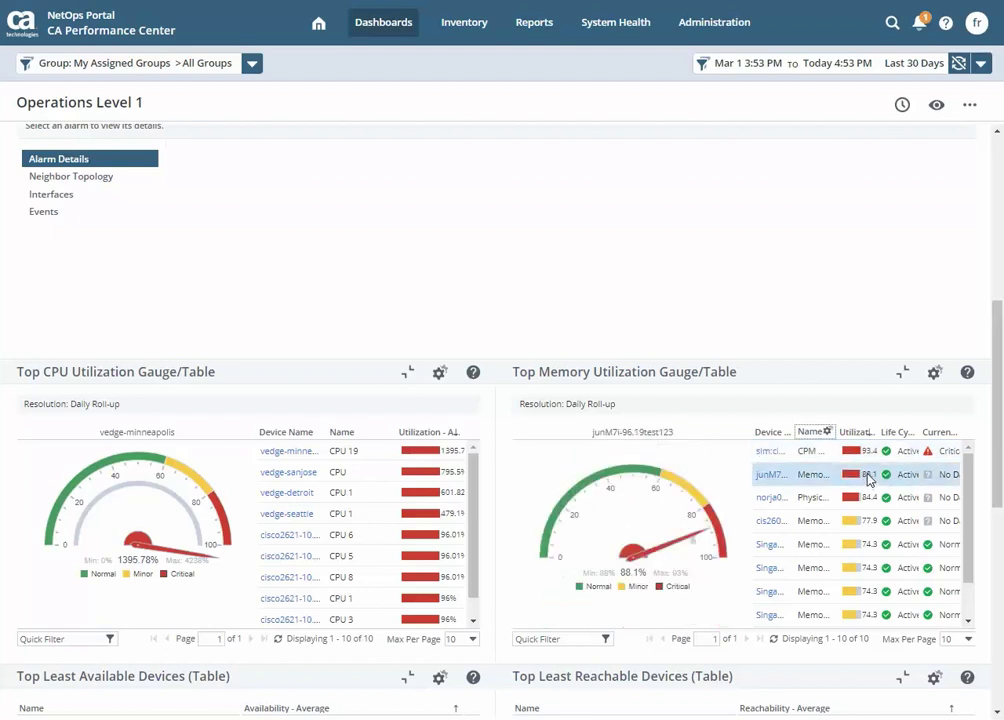
{"action": "left_click", "coordinate": [853, 458]}
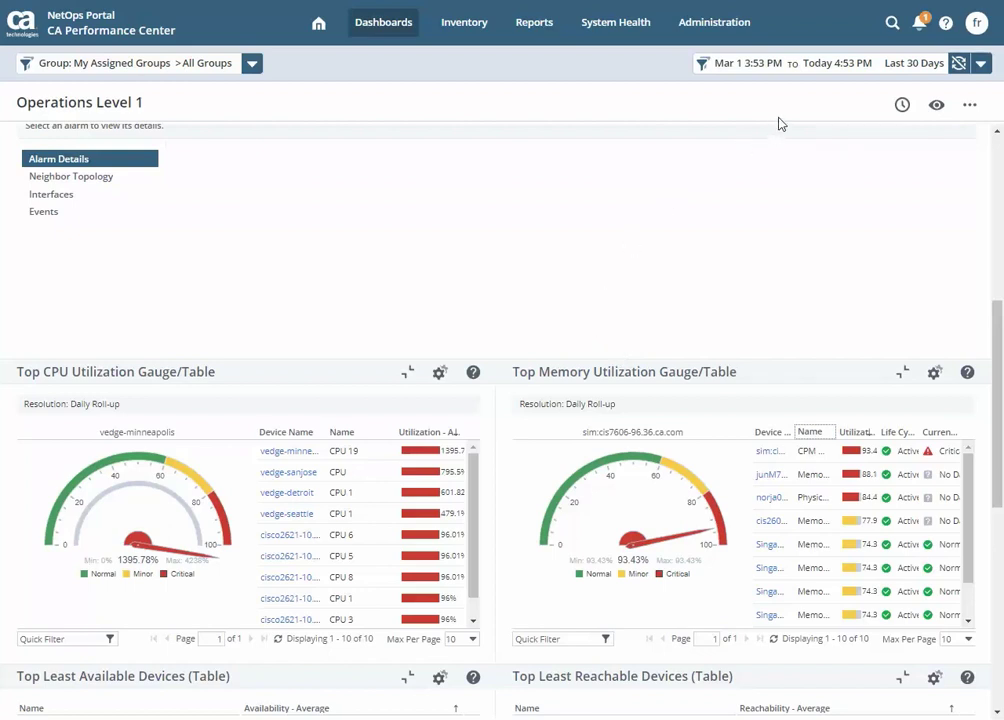
Search everything for "5g" and open the IP Performance view of the 5G LTE WAN (daily util) interface
{"action": "left_click", "coordinate": [891, 22]}
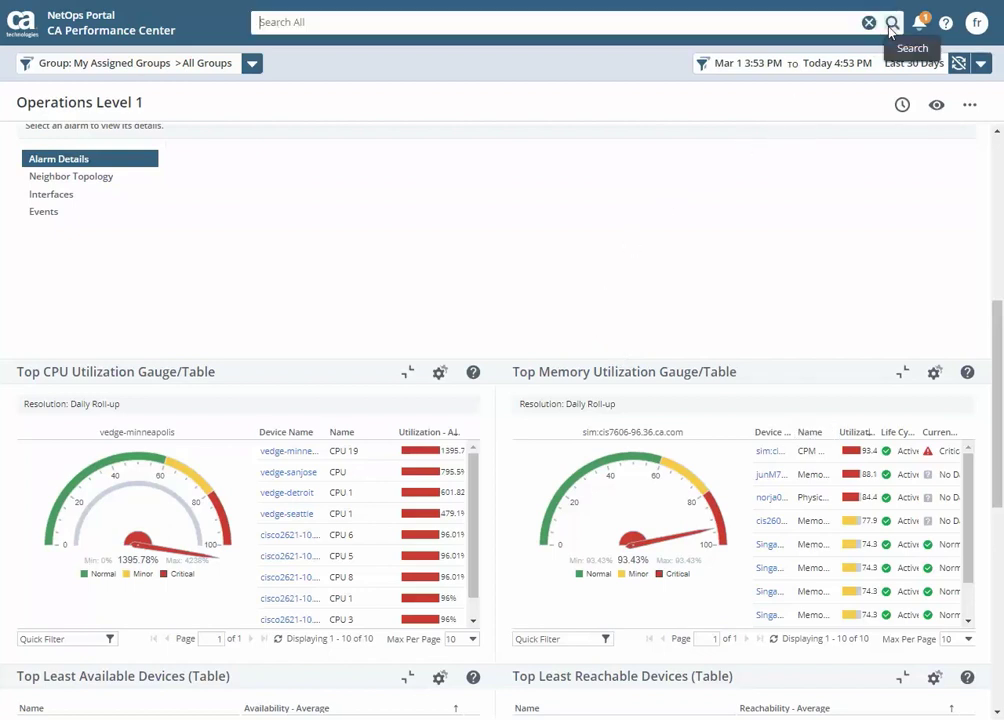
{"action": "left_click", "coordinate": [686, 34]}
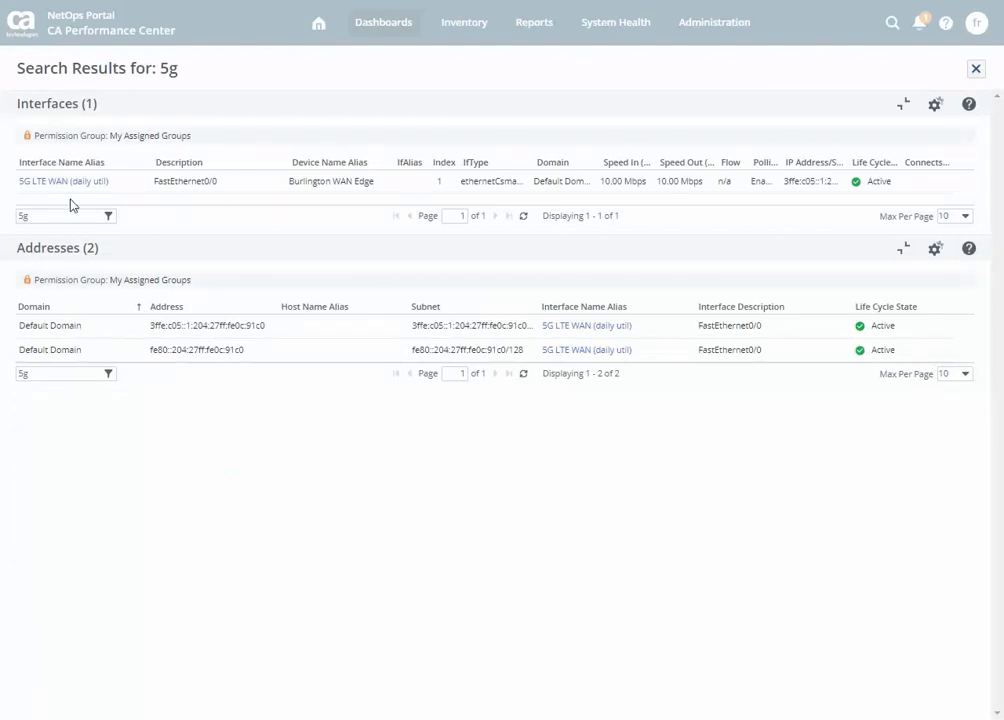
{"action": "left_click", "coordinate": [62, 184]}
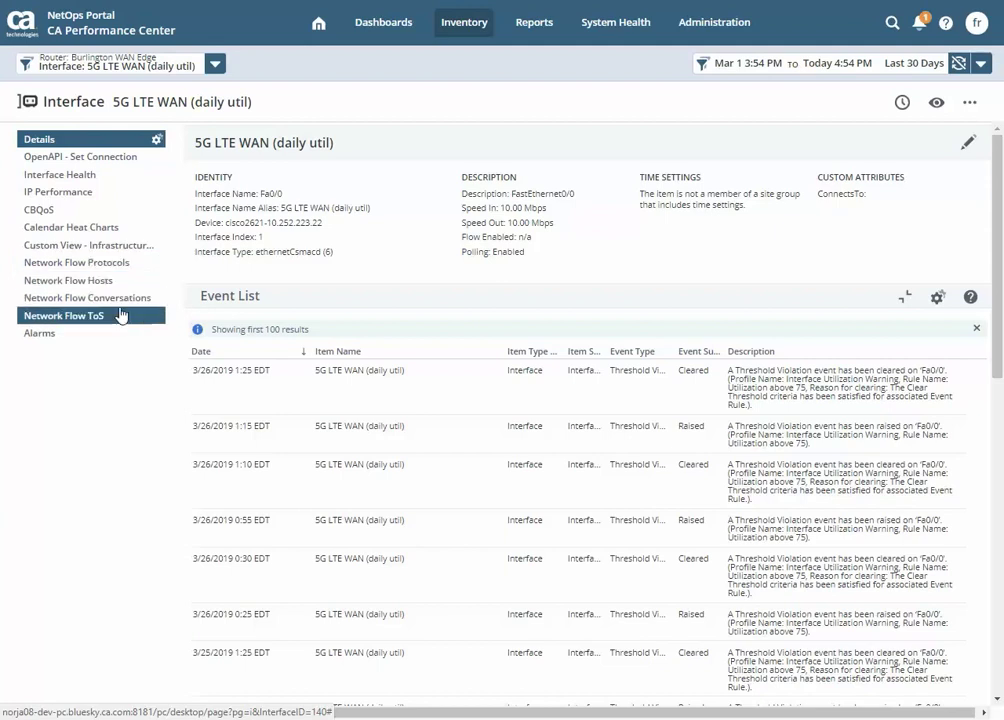
{"action": "left_click", "coordinate": [80, 195]}
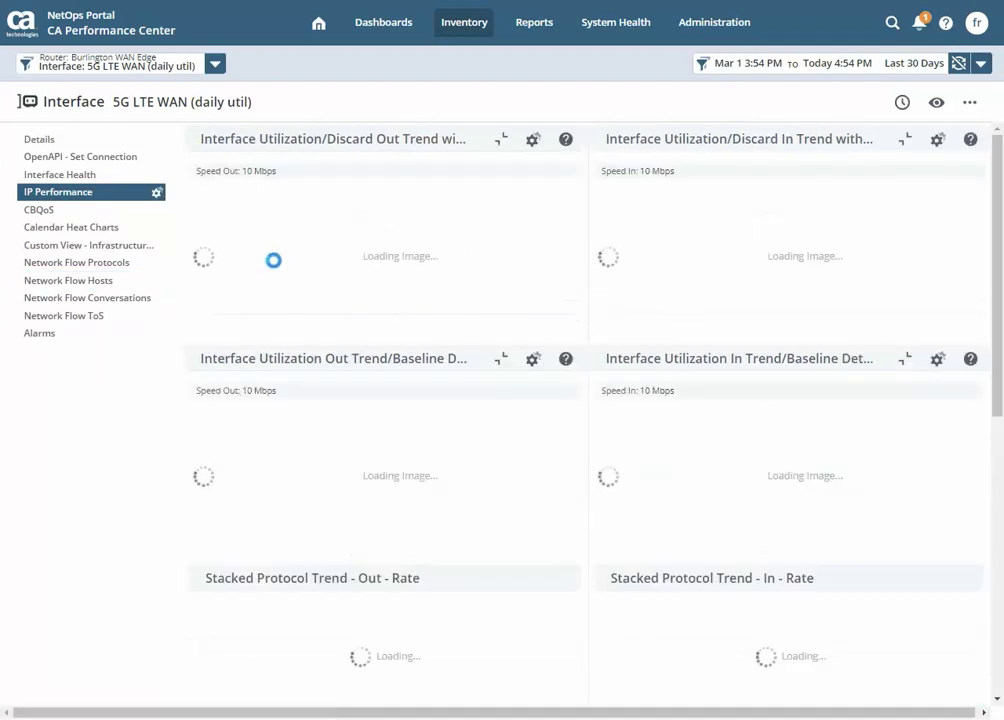
Set the time range of the interface's IP Performance view to Last 24 Hours
{"action": "scroll", "coordinate": [518, 408], "scroll_direction": "down", "scroll_amount": 1}
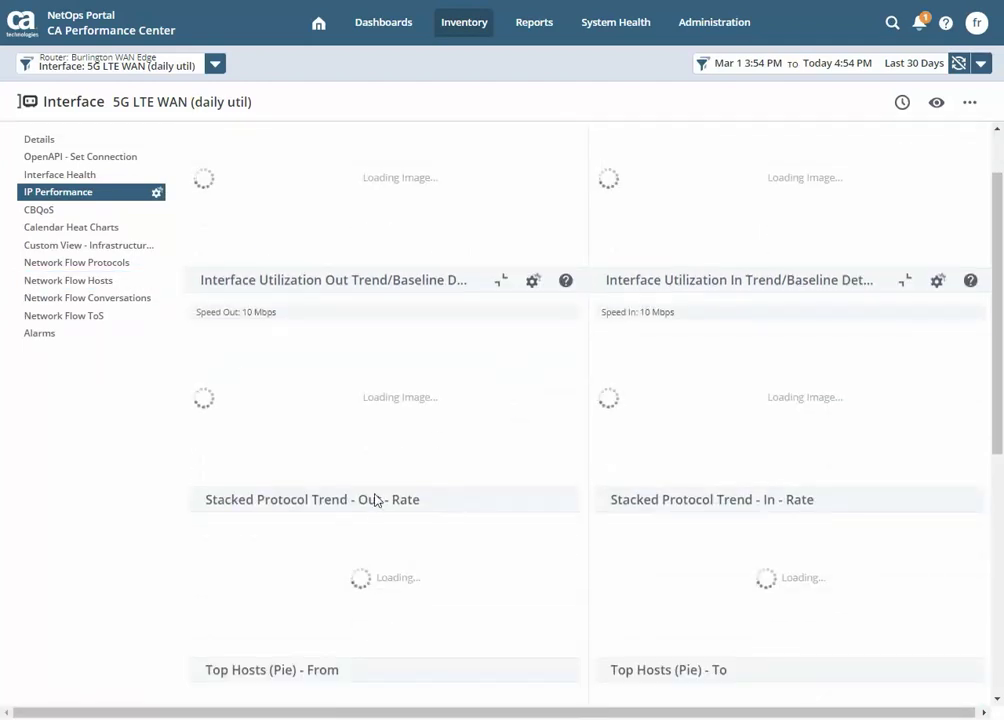
{"action": "scroll", "coordinate": [380, 445], "scroll_direction": "down", "scroll_amount": 1}
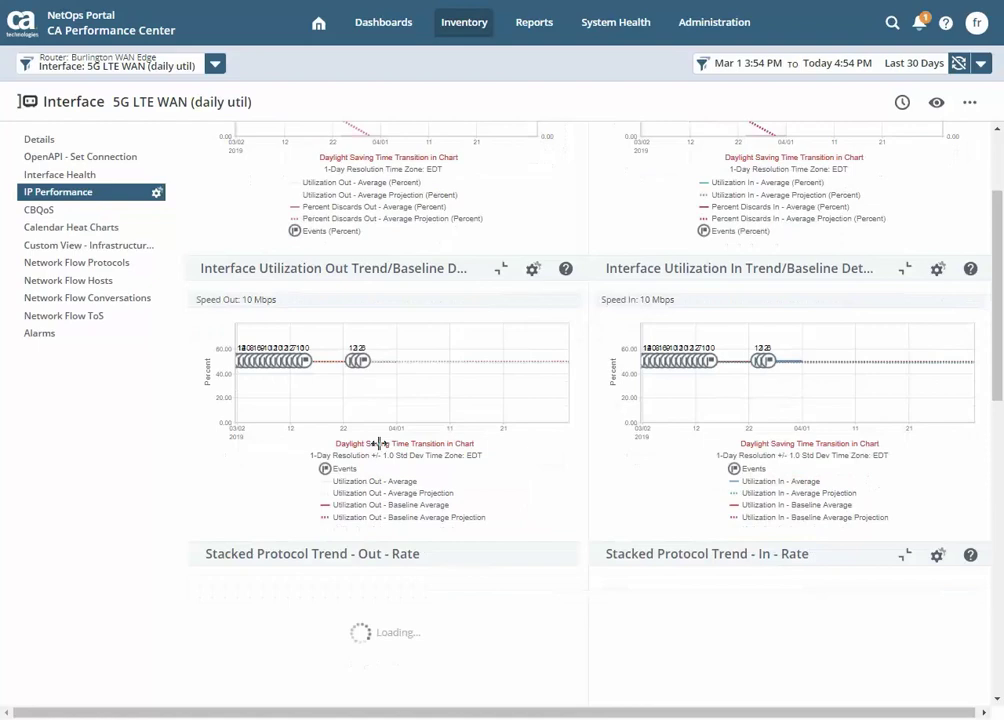
{"action": "scroll", "coordinate": [380, 443], "scroll_direction": "down", "scroll_amount": 2}
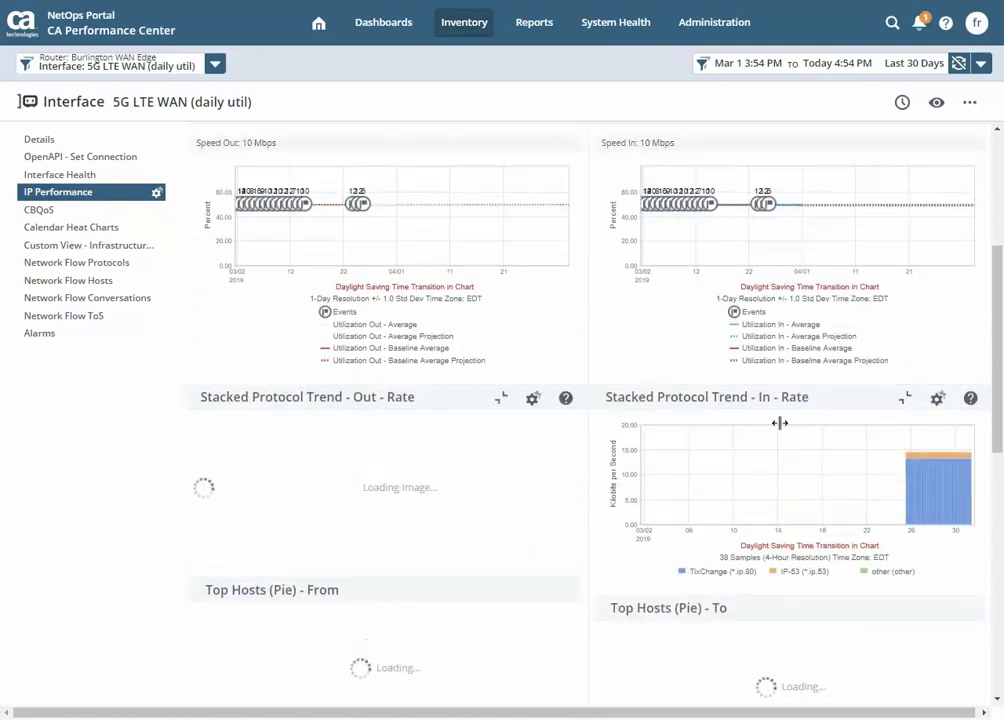
{"action": "left_click", "coordinate": [980, 64]}
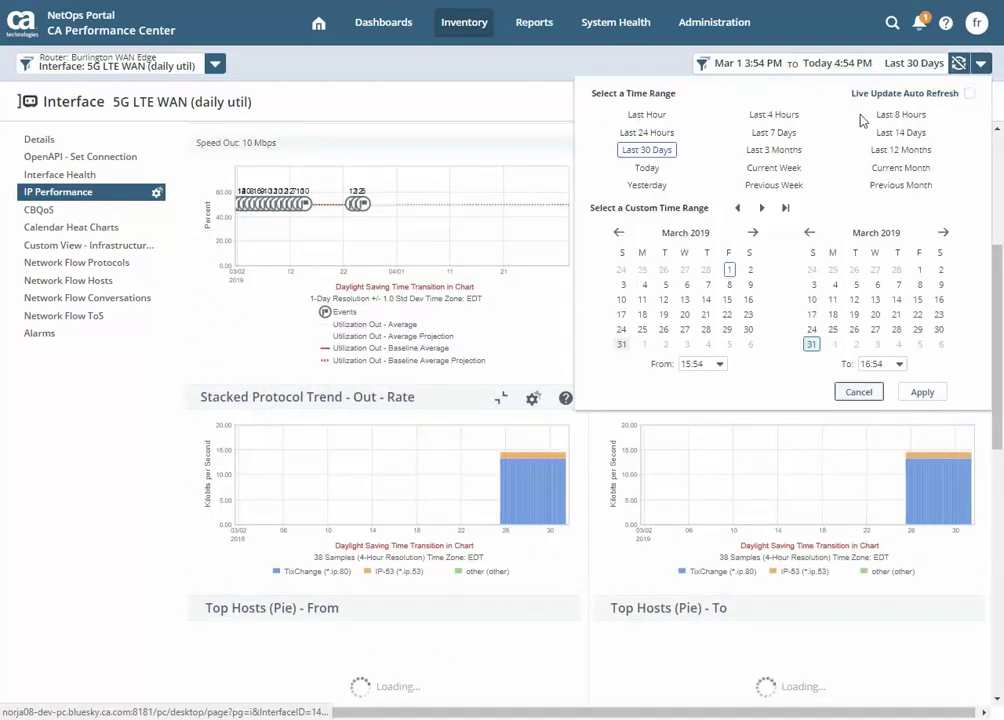
{"action": "left_click", "coordinate": [652, 133]}
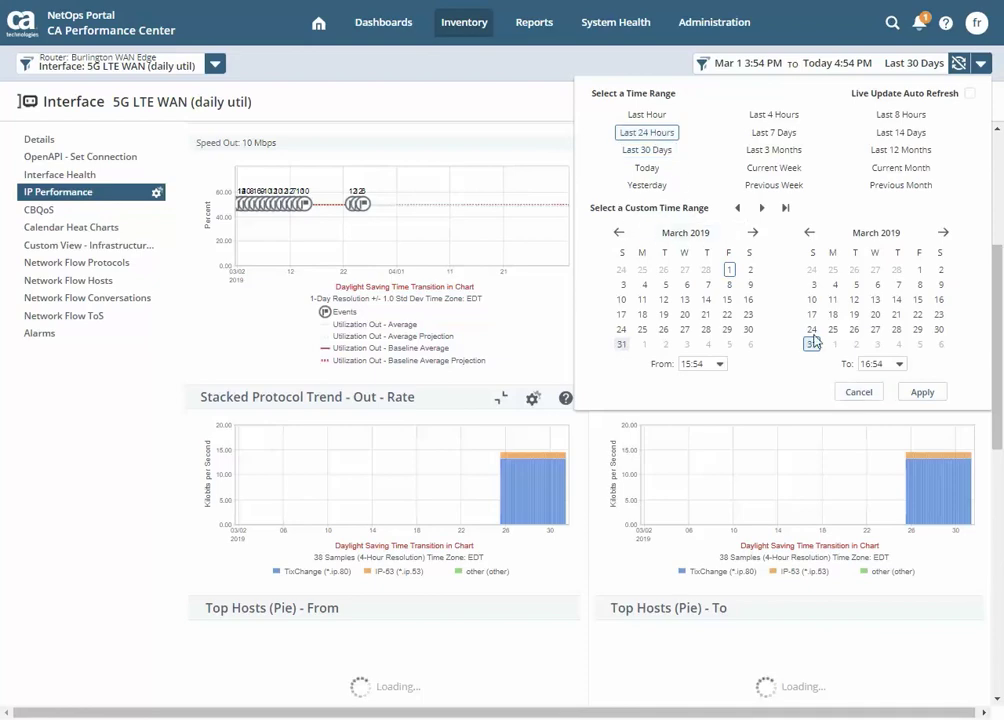
{"action": "left_click", "coordinate": [920, 391]}
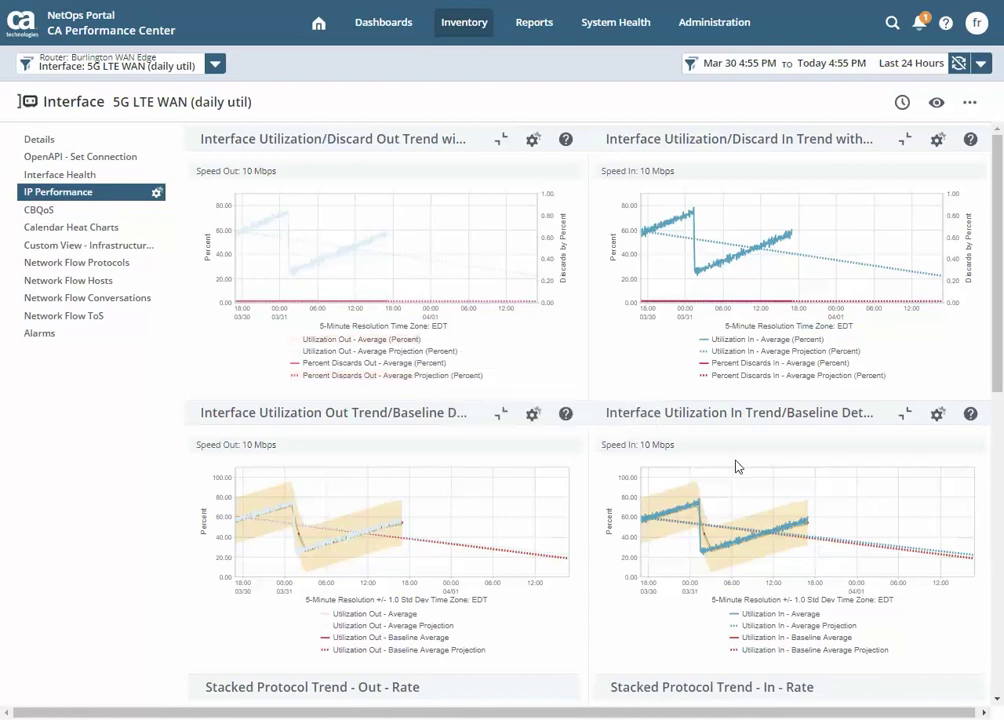
Review the 24-hour utilization, protocol and ToS charts, and drill into TixChange from the Stacked Protocol Trend - Out chart
{"action": "scroll", "coordinate": [735, 466], "scroll_direction": "down", "scroll_amount": 5}
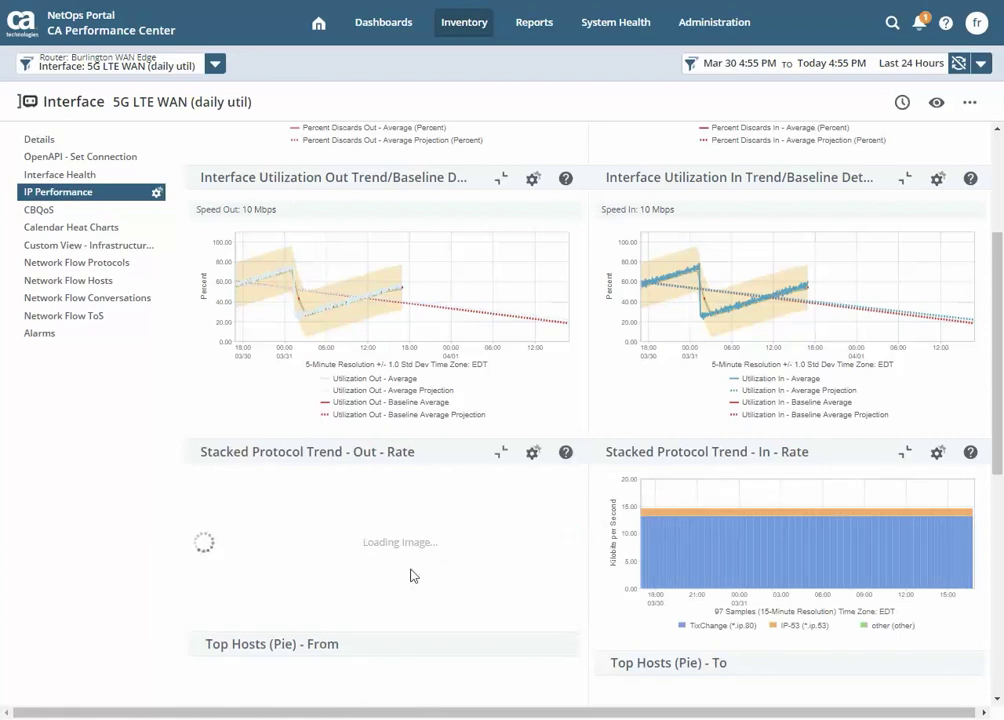
{"action": "scroll", "coordinate": [414, 565], "scroll_direction": "down", "scroll_amount": 2}
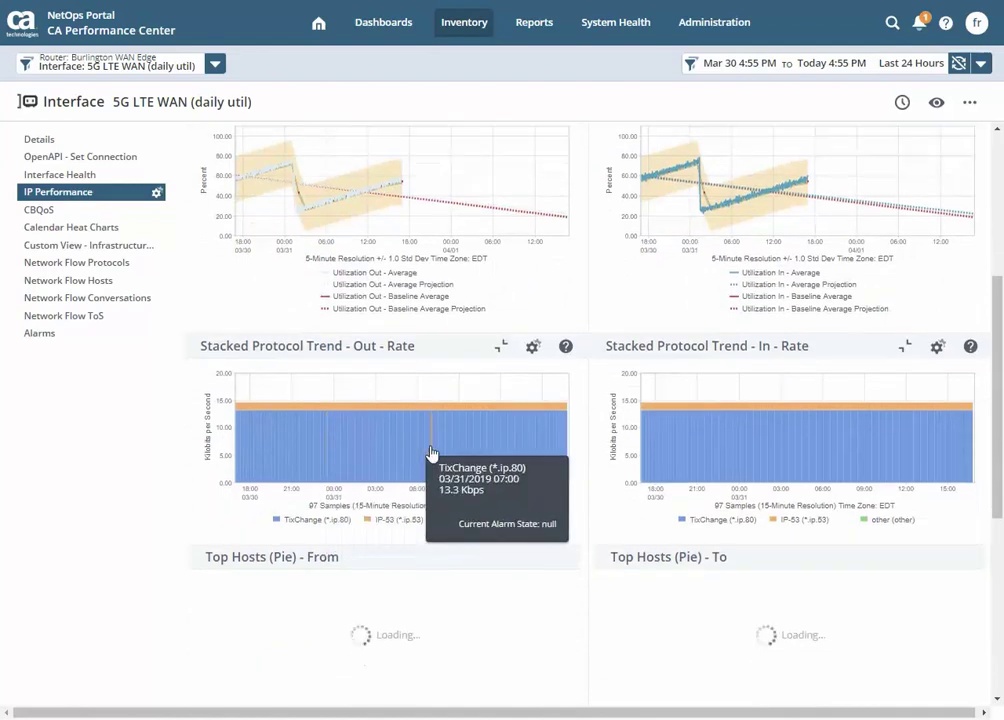
{"action": "scroll", "coordinate": [431, 453], "scroll_direction": "down", "scroll_amount": 3}
{"action": "scroll", "coordinate": [300, 500], "scroll_direction": "down", "scroll_amount": 2}
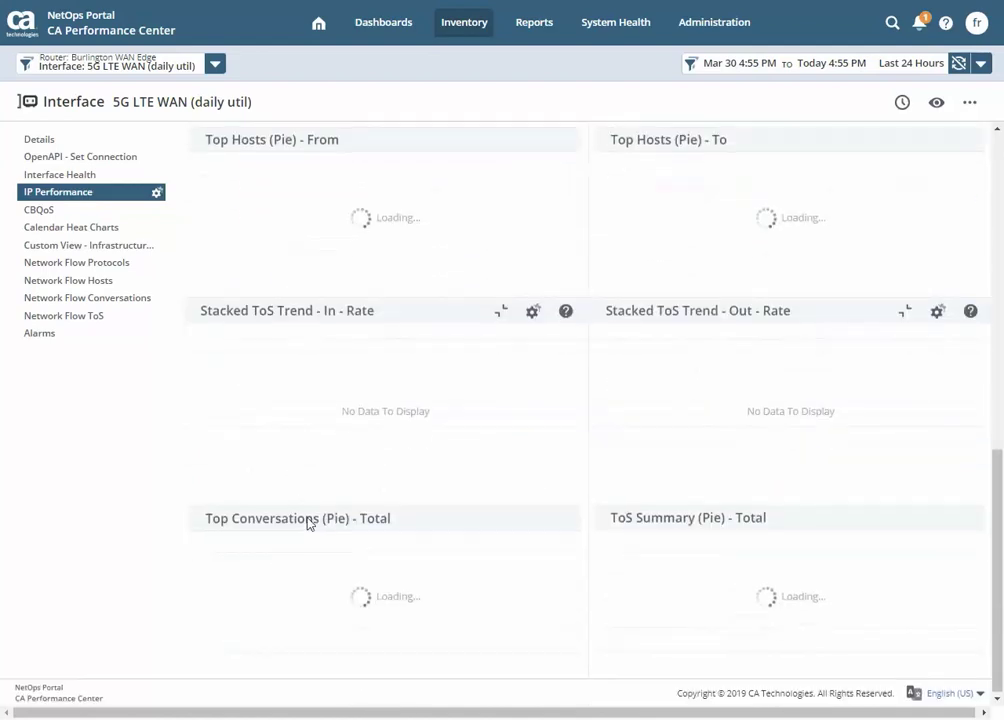
{"action": "scroll", "coordinate": [327, 544], "scroll_direction": "up", "scroll_amount": 3}
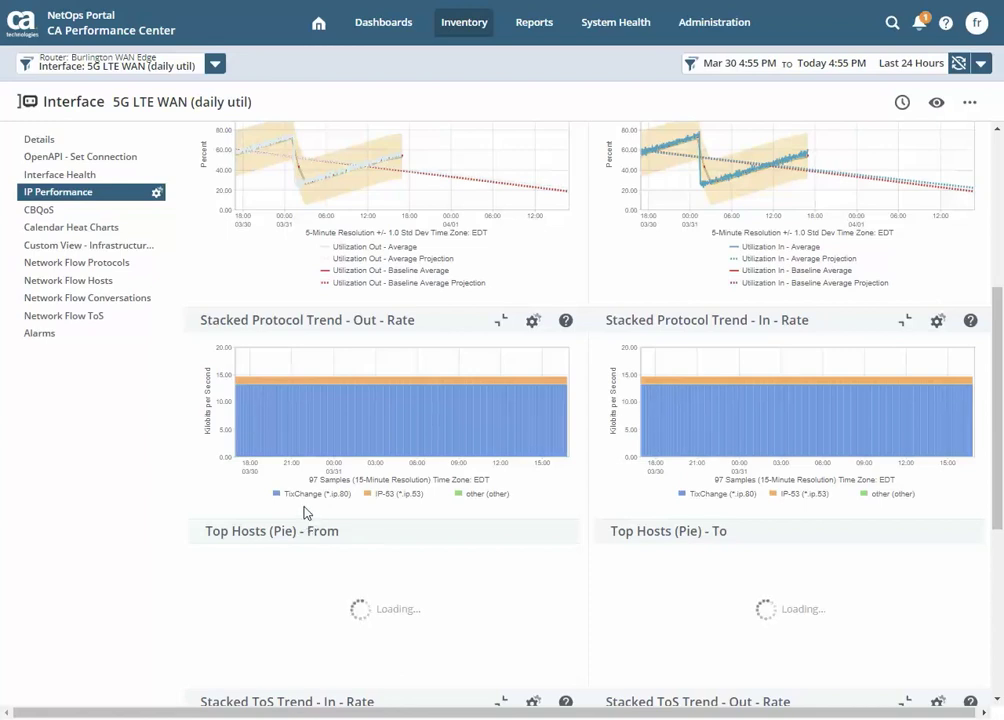
{"action": "mouse_move", "coordinate": [298, 502]}
{"action": "left_click", "coordinate": [318, 495]}
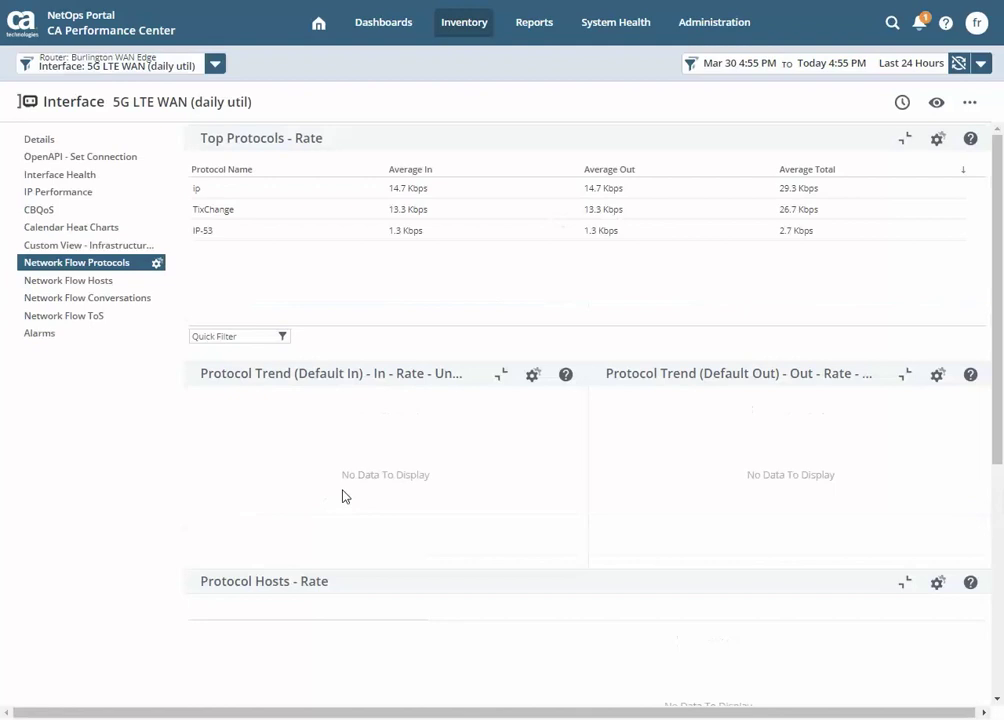
In Network Flow Protocols, examine the rate trends, hosts and conversations of the TixChange protocol
{"action": "left_click", "coordinate": [99, 263]}
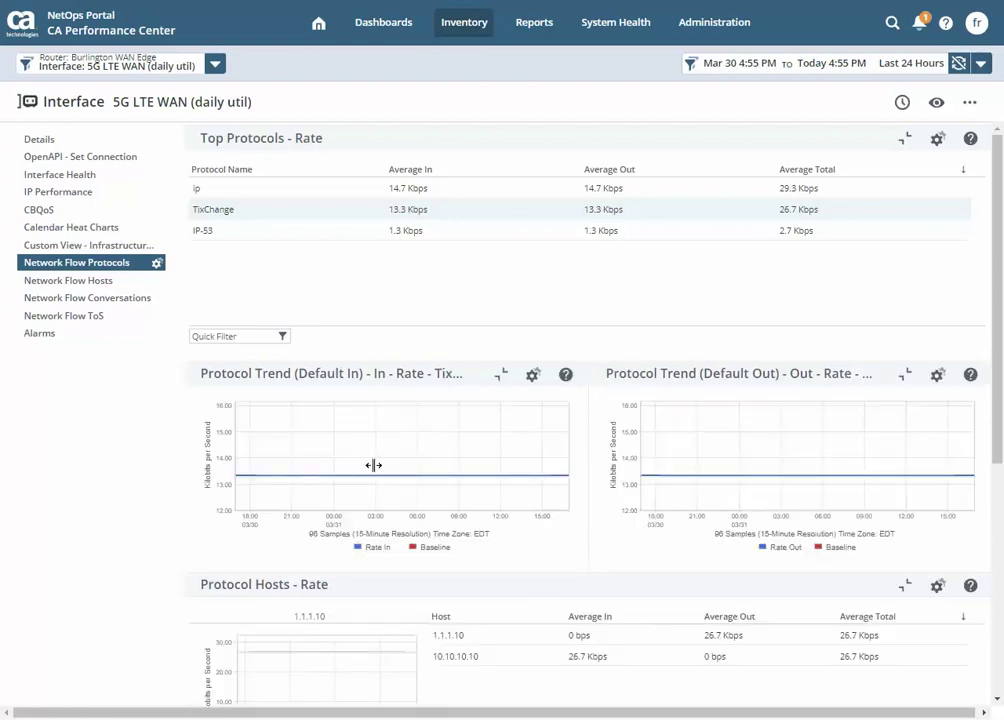
{"action": "scroll", "coordinate": [603, 482], "scroll_direction": "down", "scroll_amount": 2}
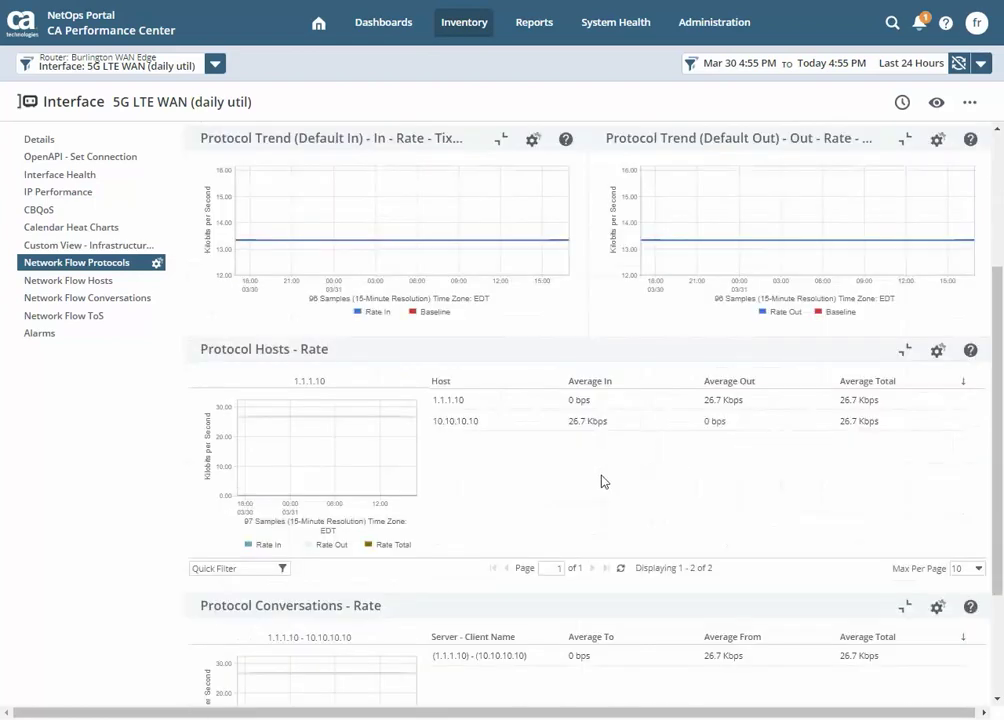
{"action": "scroll", "coordinate": [418, 451], "scroll_direction": "down", "scroll_amount": 2}
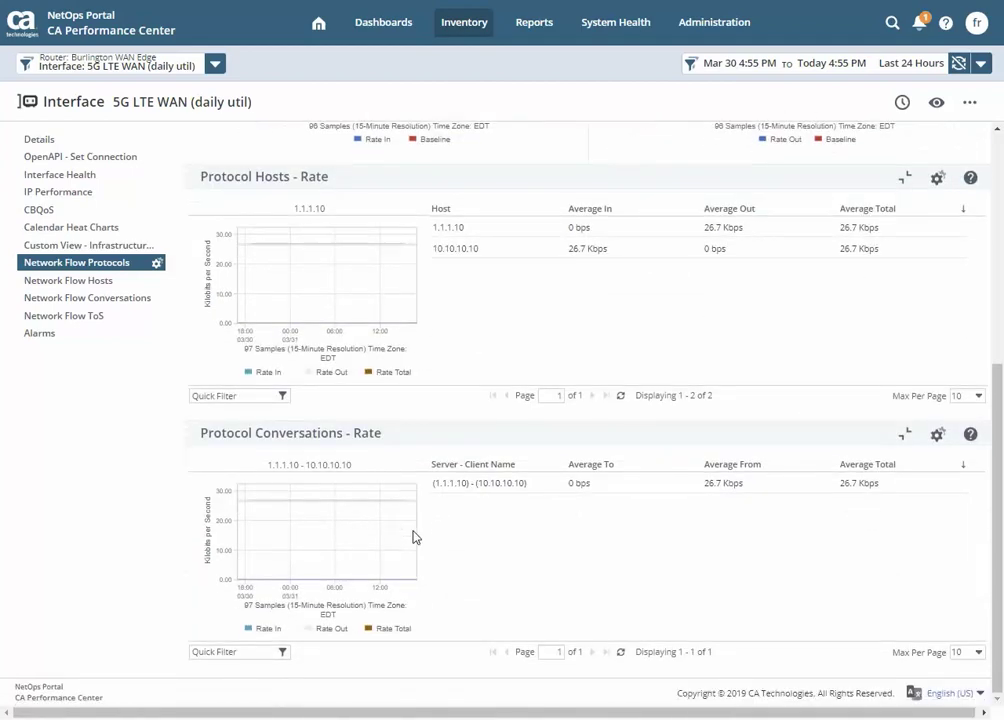
{"action": "scroll", "coordinate": [465, 475], "scroll_direction": "up", "scroll_amount": 4}
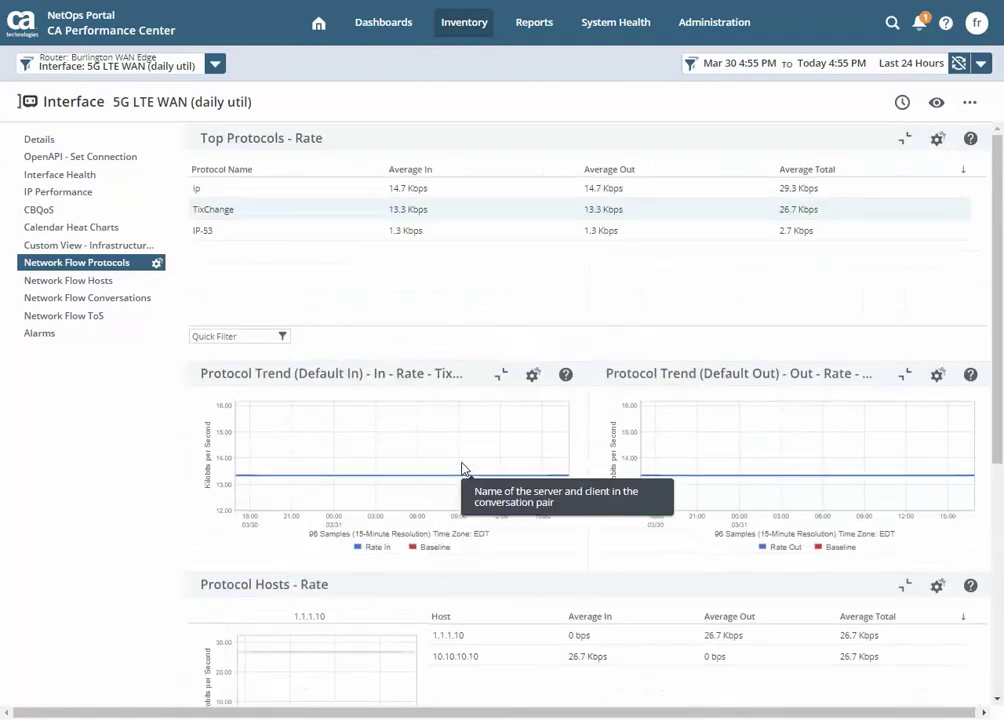
{"action": "scroll", "coordinate": [651, 470], "scroll_direction": "down", "scroll_amount": 2}
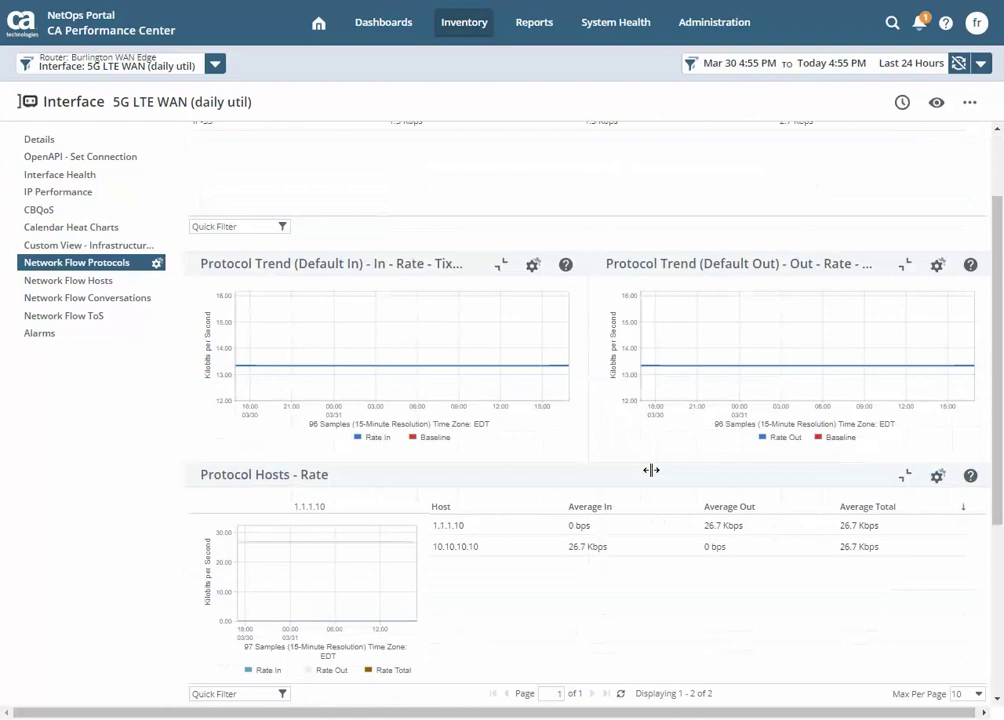
{"action": "scroll", "coordinate": [418, 451], "scroll_direction": "down", "scroll_amount": 2}
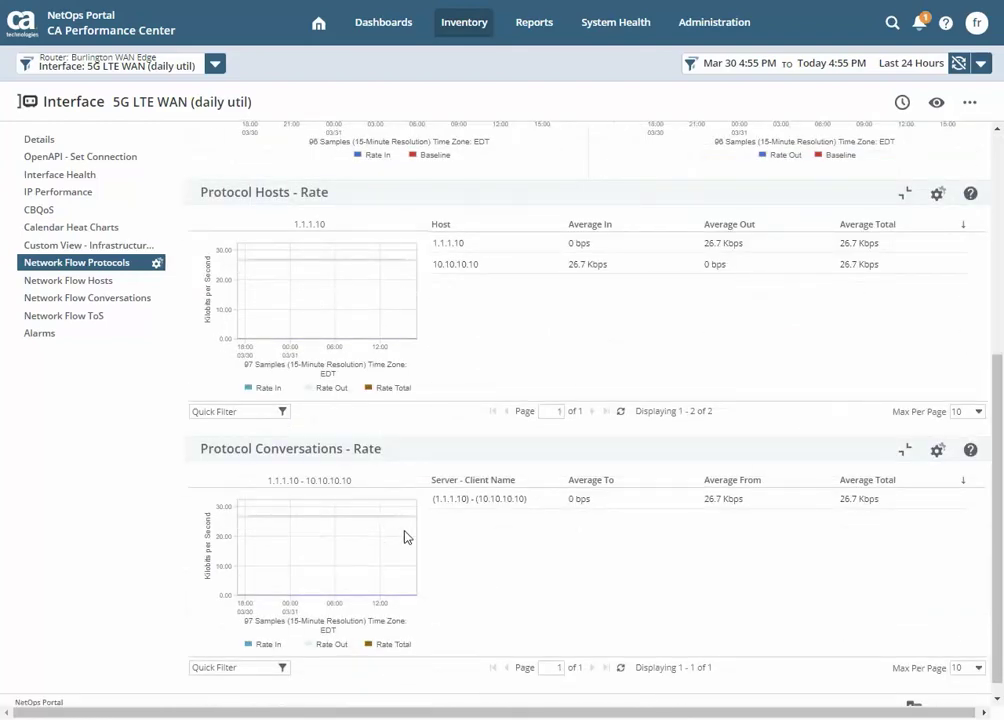
{"action": "scroll", "coordinate": [464, 468], "scroll_direction": "up", "scroll_amount": 4}
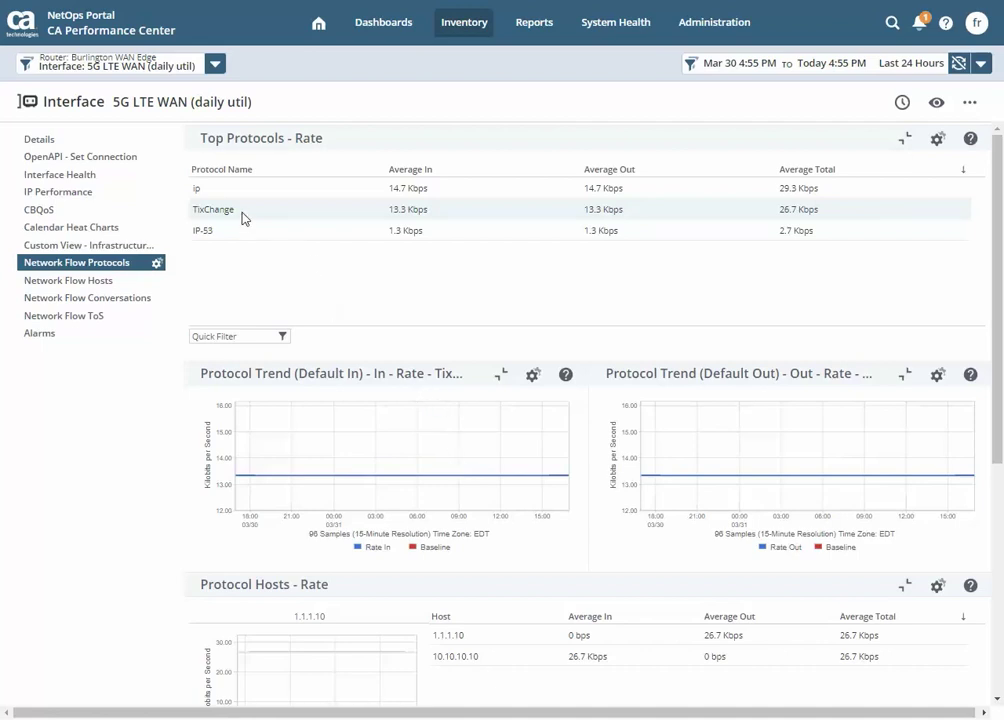
Select the ip protocol and the IP-53 protocol in turn, and examine the trends, hosts and conversations of IP-53
{"action": "left_click", "coordinate": [283, 190]}
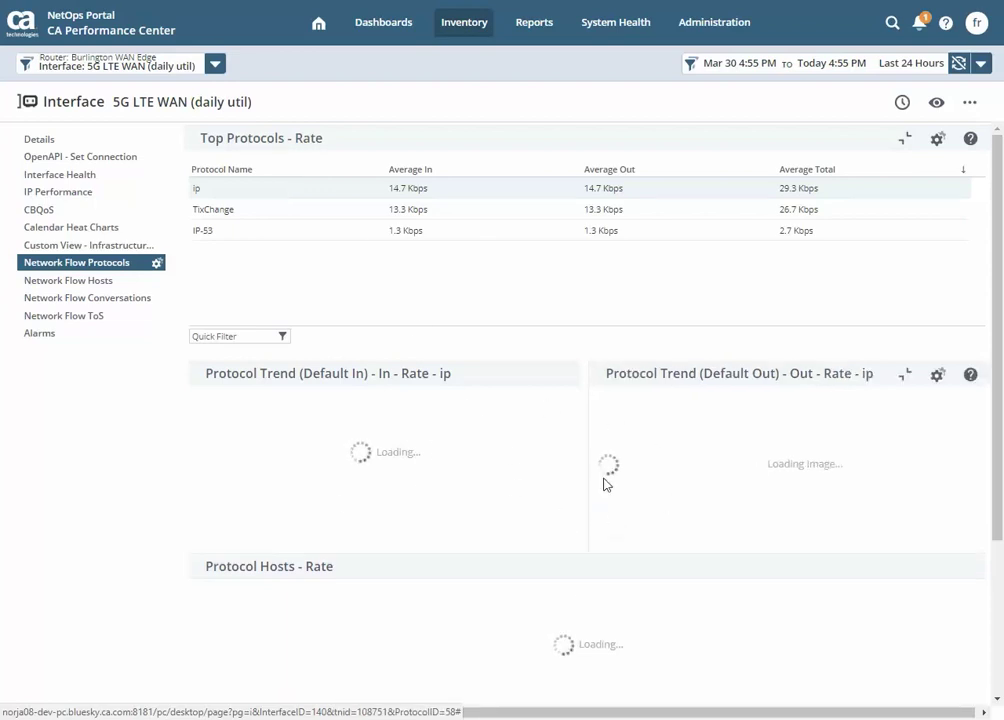
{"action": "left_click", "coordinate": [252, 239]}
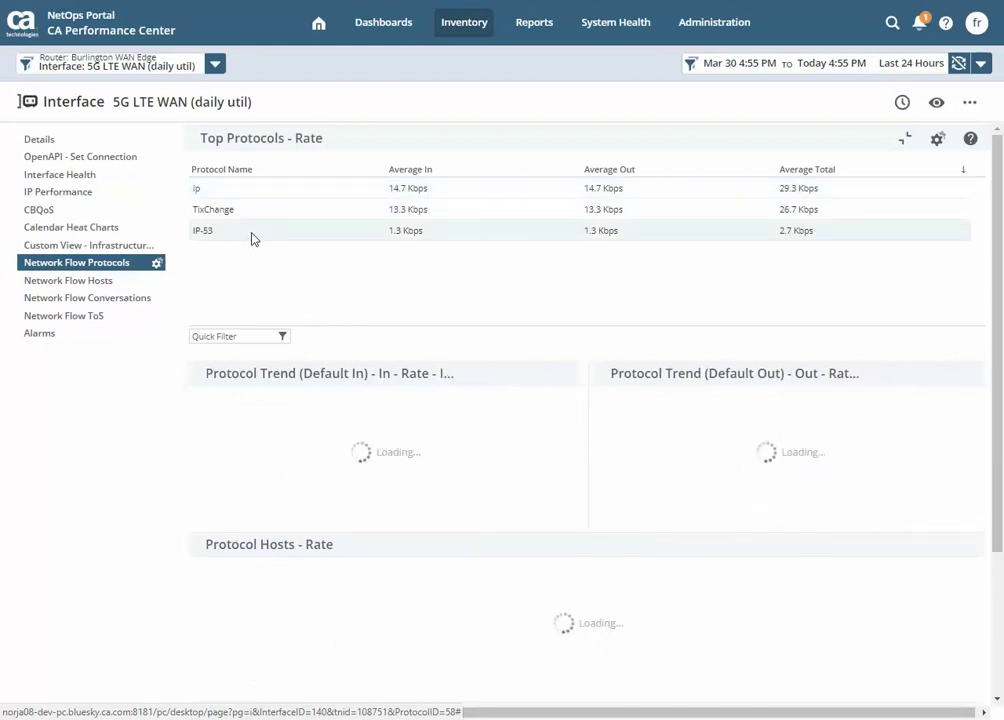
{"action": "scroll", "coordinate": [414, 456], "scroll_direction": "down", "scroll_amount": 3}
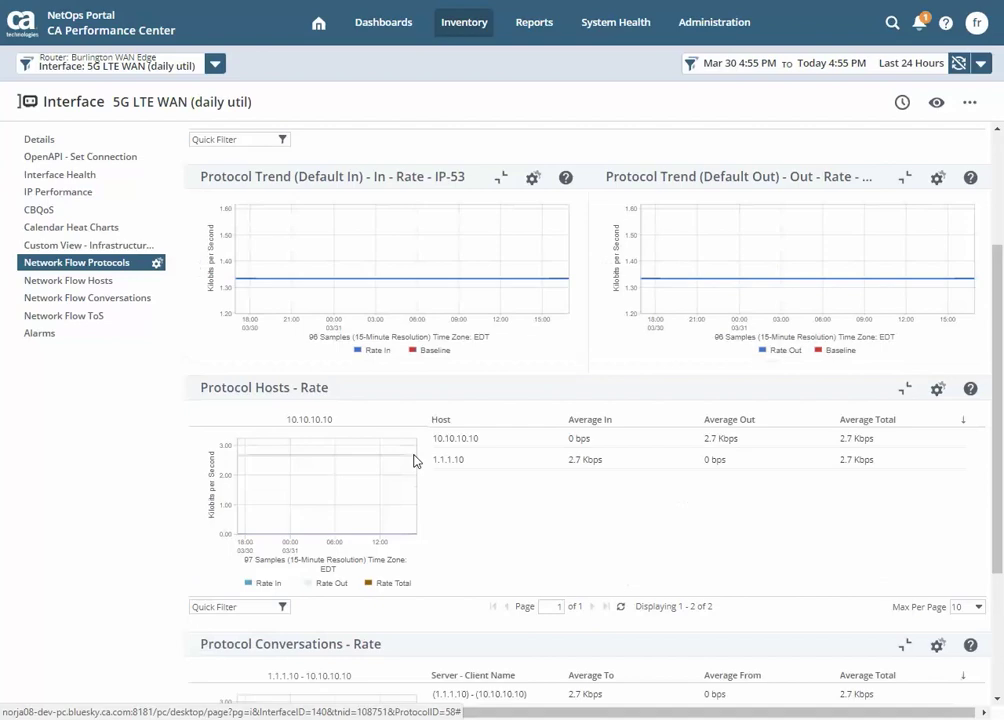
{"action": "scroll", "coordinate": [414, 460], "scroll_direction": "down", "scroll_amount": 3}
{"action": "scroll", "coordinate": [400, 452], "scroll_direction": "up", "scroll_amount": 5}
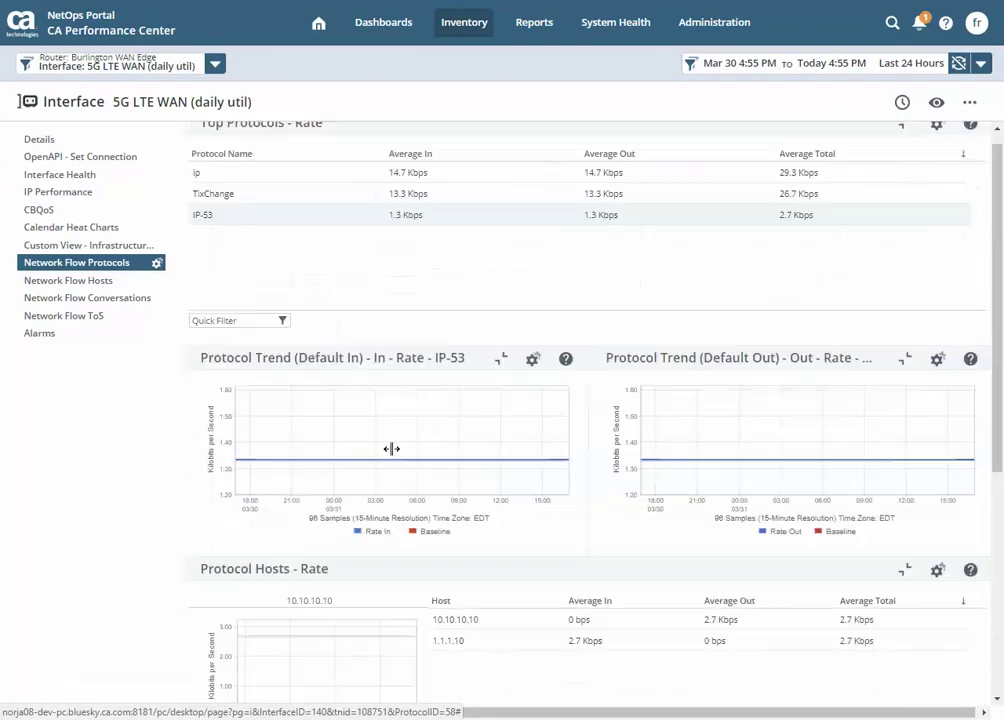
Examine the trends and protocols of host 10.10.10.10 in Network Flow Hosts and of the 1.1.1.10 - 10.10.10.10 pair in Network Flow Conversations
{"action": "left_click", "coordinate": [101, 284]}
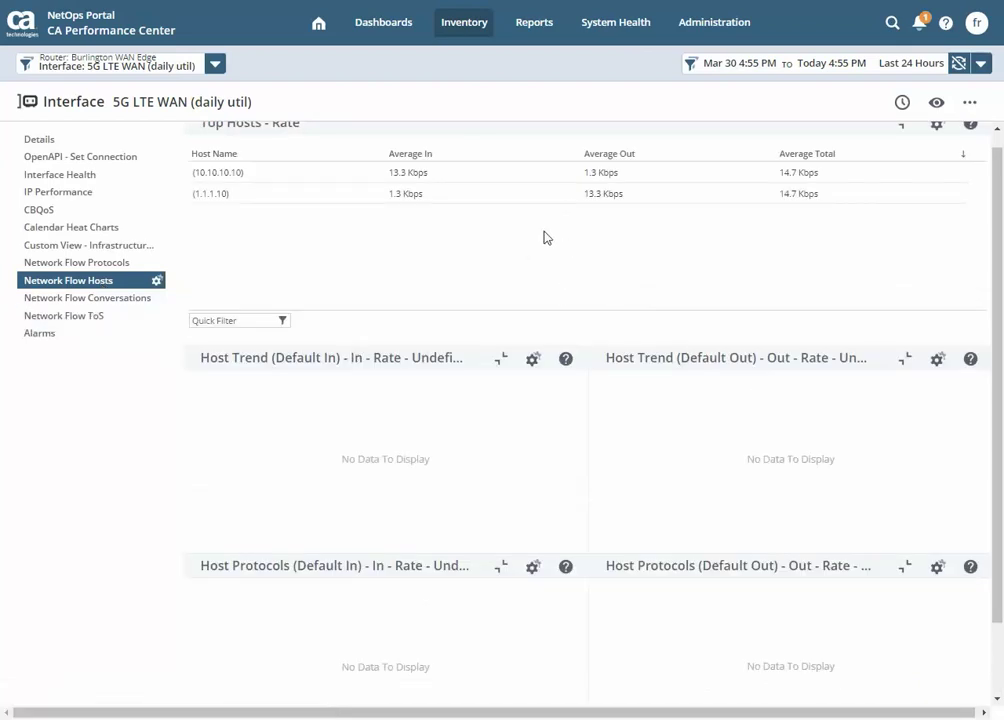
{"action": "left_click", "coordinate": [369, 183]}
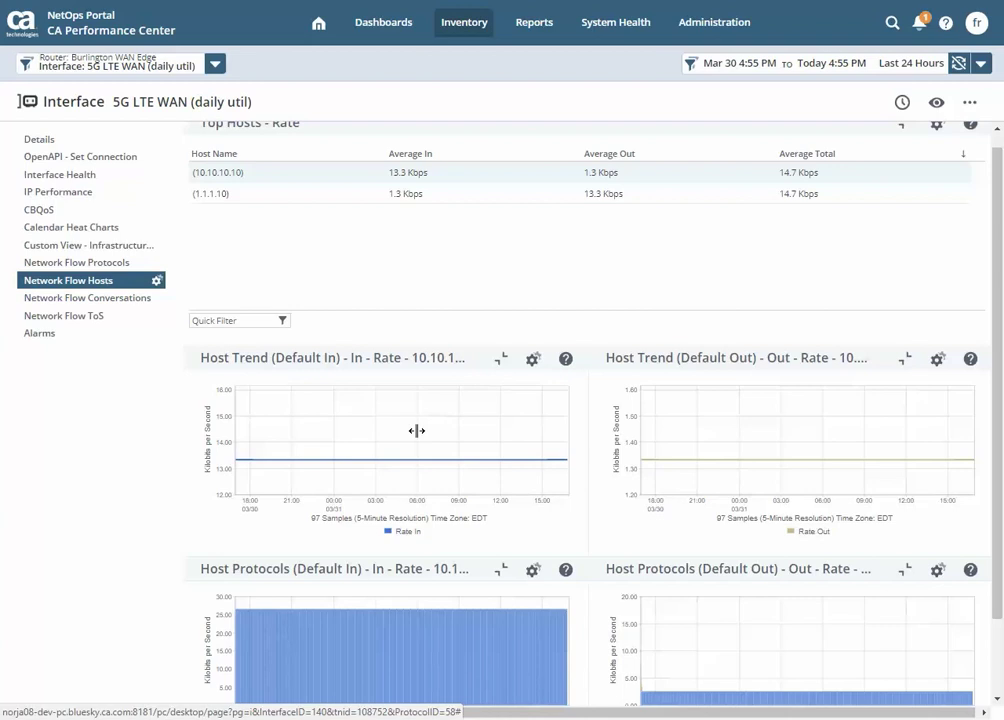
{"action": "scroll", "coordinate": [690, 512], "scroll_direction": "down", "scroll_amount": 2}
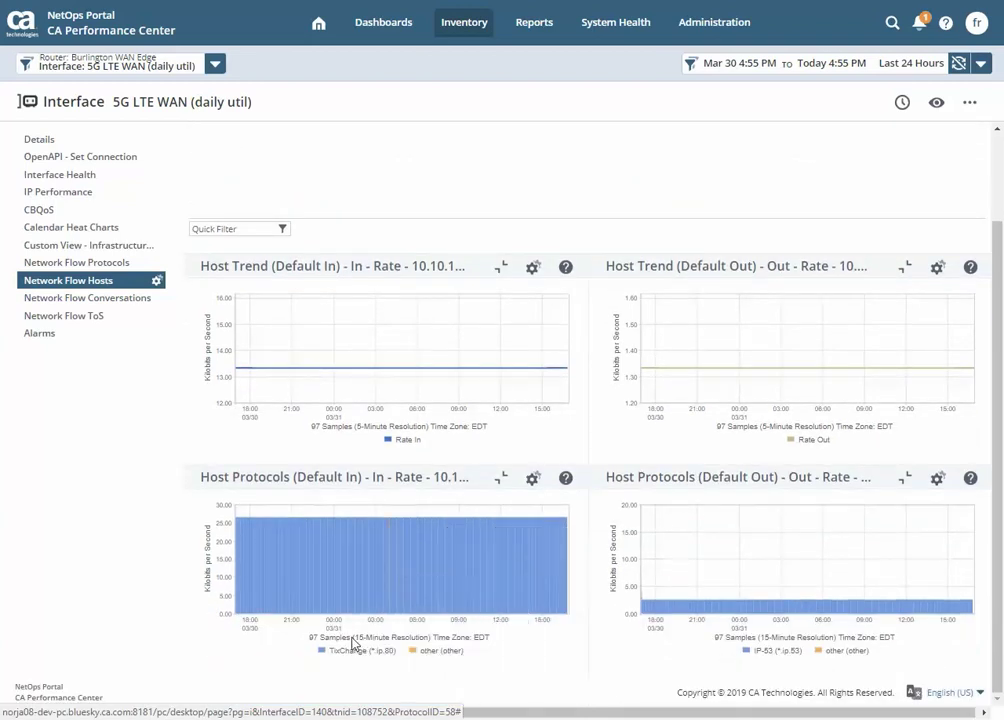
{"action": "left_click", "coordinate": [112, 304]}
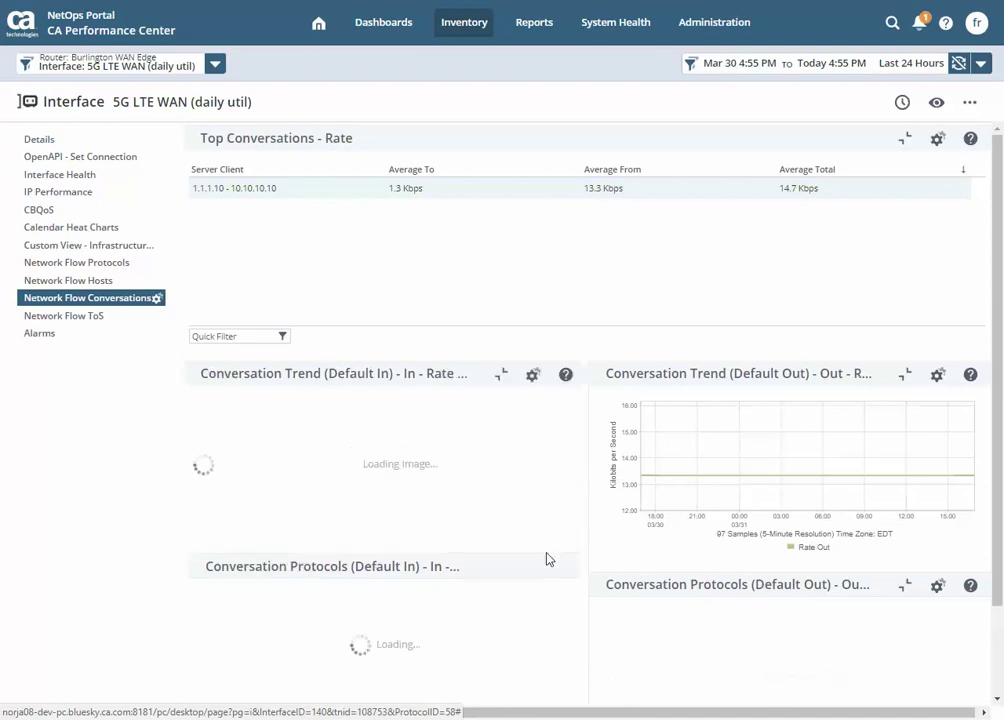
{"action": "scroll", "coordinate": [503, 561], "scroll_direction": "down", "scroll_amount": 1}
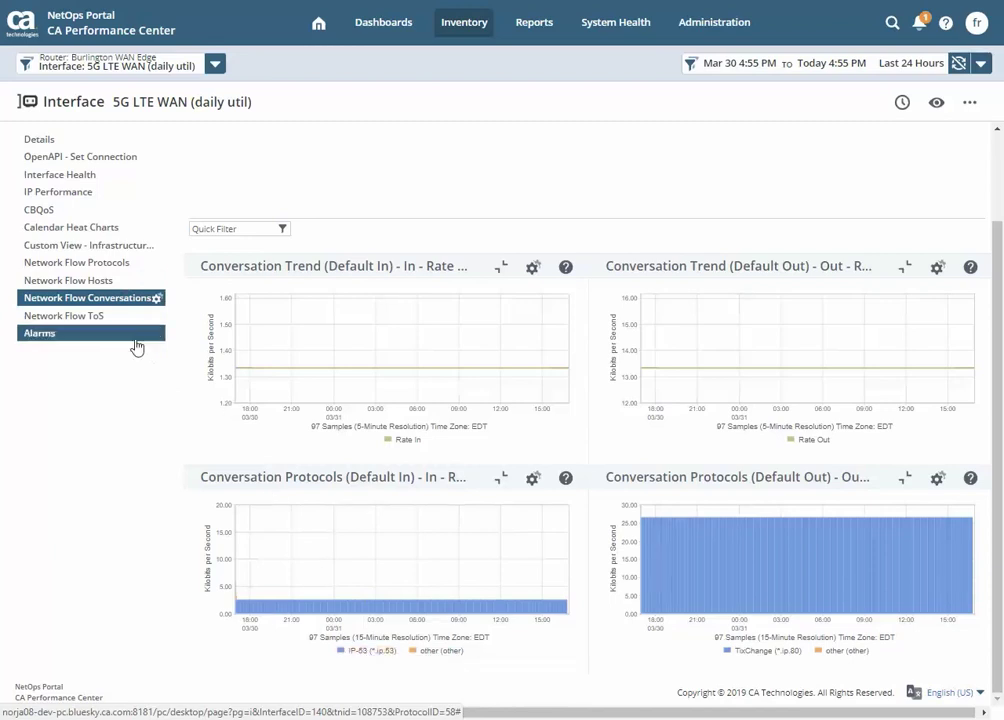
In Network Flow ToS, examine the trends, protocols, hosts and conversations of the Max throughput ECT=1;CE=0 (ToS 10) service
{"action": "left_click", "coordinate": [109, 318]}
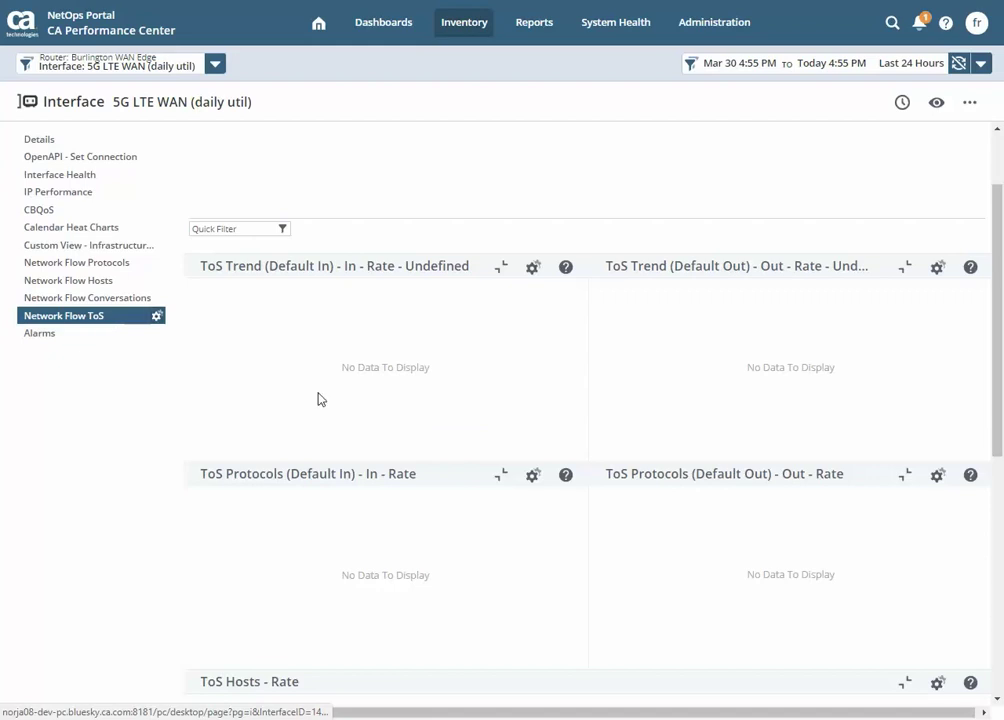
{"action": "scroll", "coordinate": [265, 251], "scroll_direction": "up", "scroll_amount": 1}
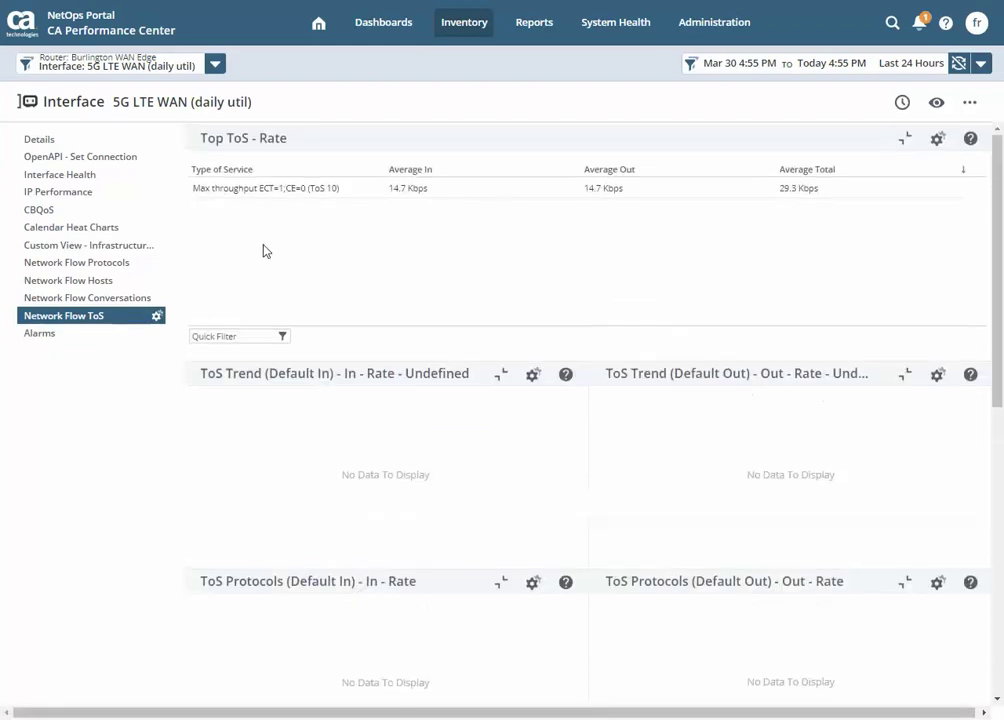
{"action": "left_click", "coordinate": [268, 194]}
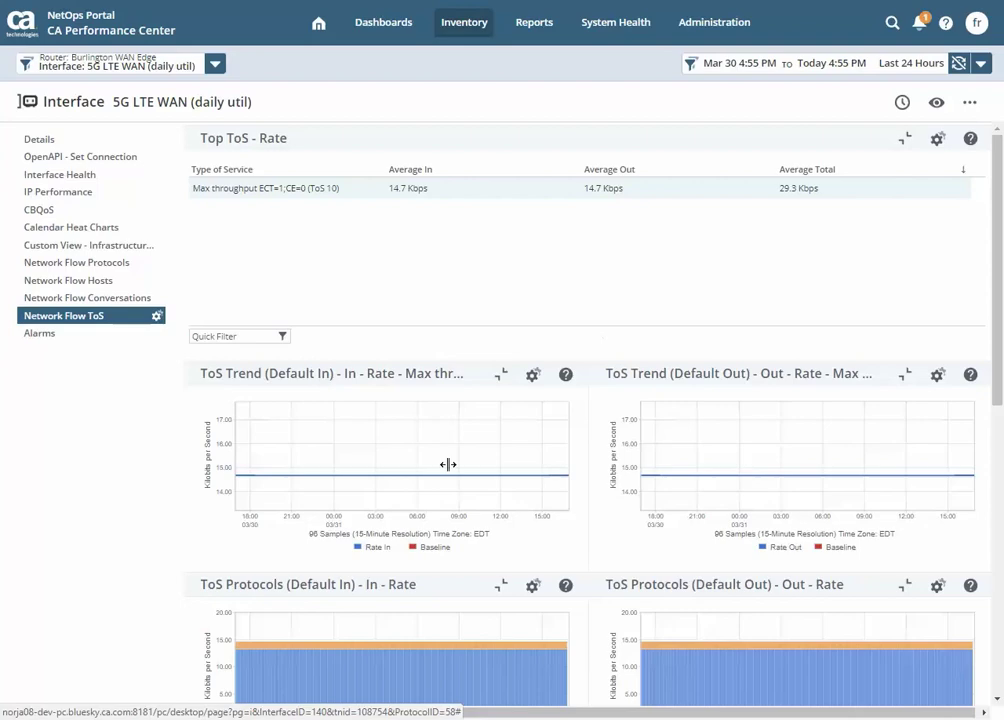
{"action": "scroll", "coordinate": [448, 464], "scroll_direction": "down", "scroll_amount": 2}
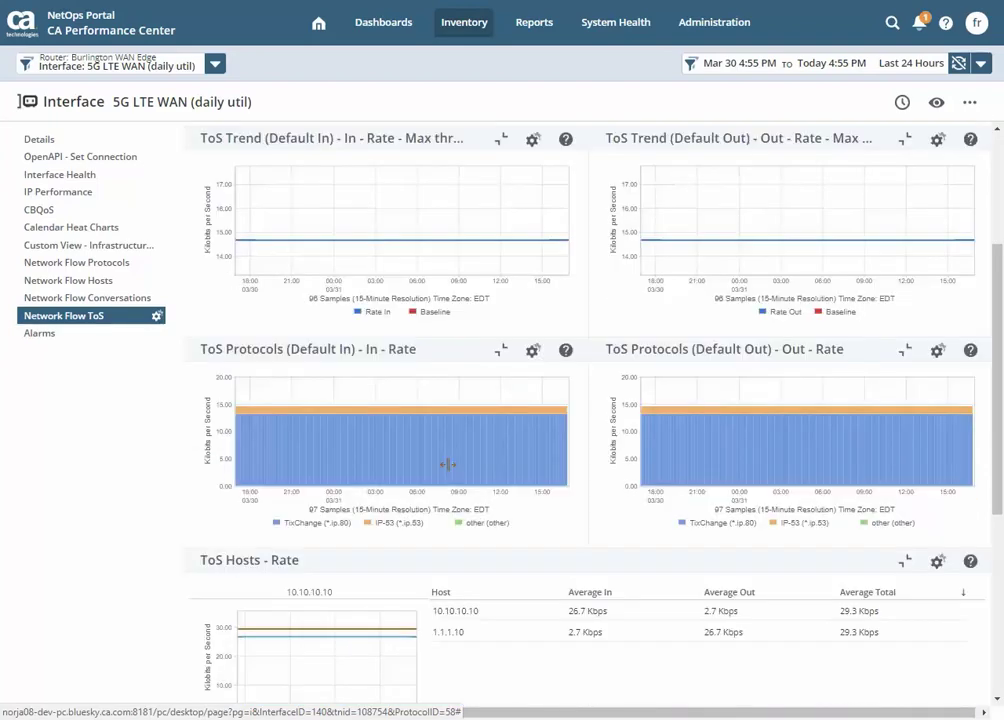
{"action": "scroll", "coordinate": [448, 471], "scroll_direction": "down", "scroll_amount": 3}
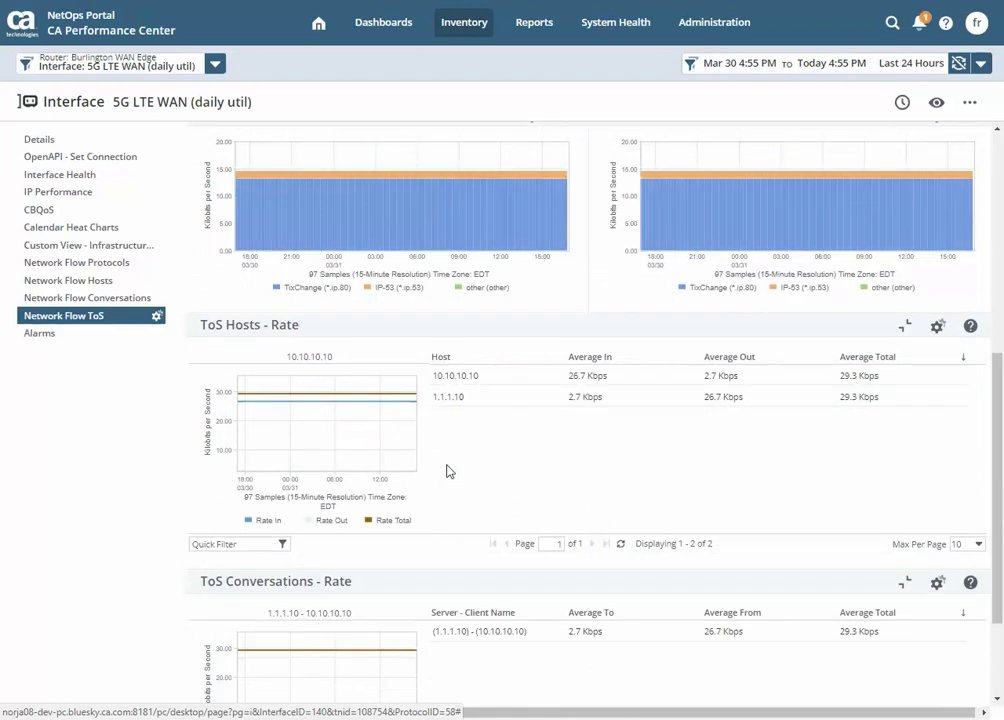
{"action": "scroll", "coordinate": [448, 471], "scroll_direction": "down", "scroll_amount": 2}
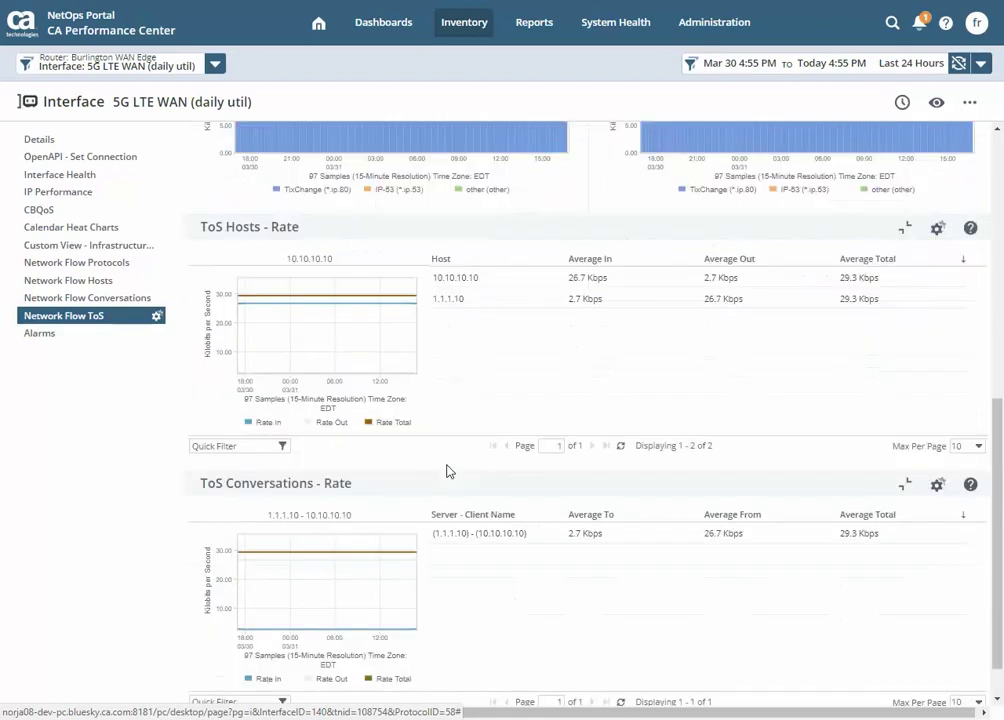